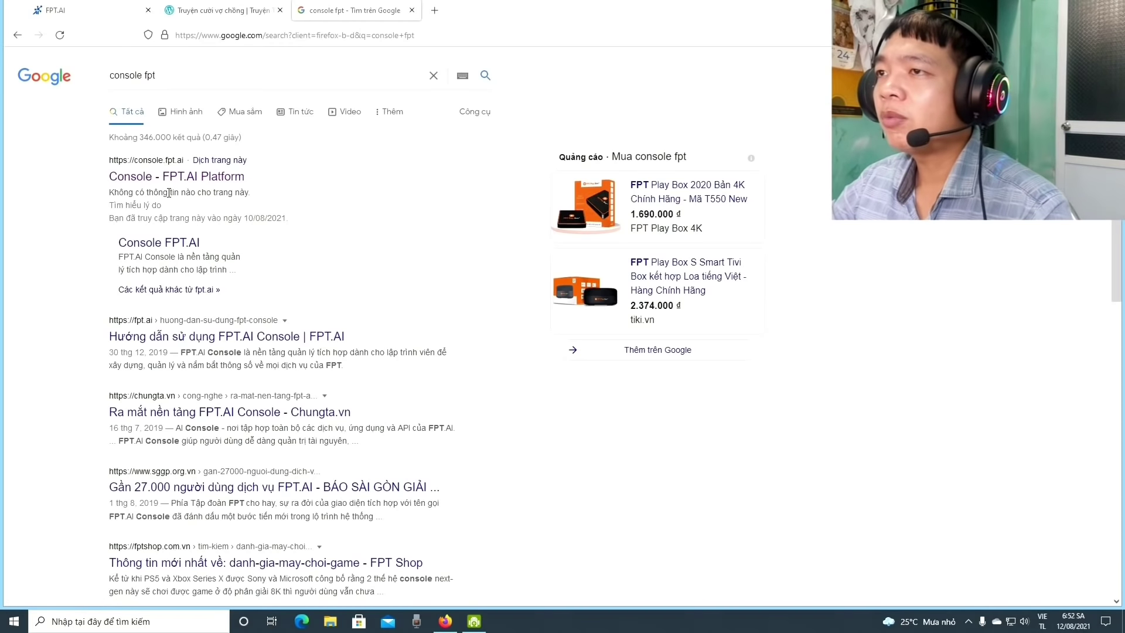
Open the Console - FPT.AI Platform result and reach FPT ID's Sign Up registration form
click(150, 162)
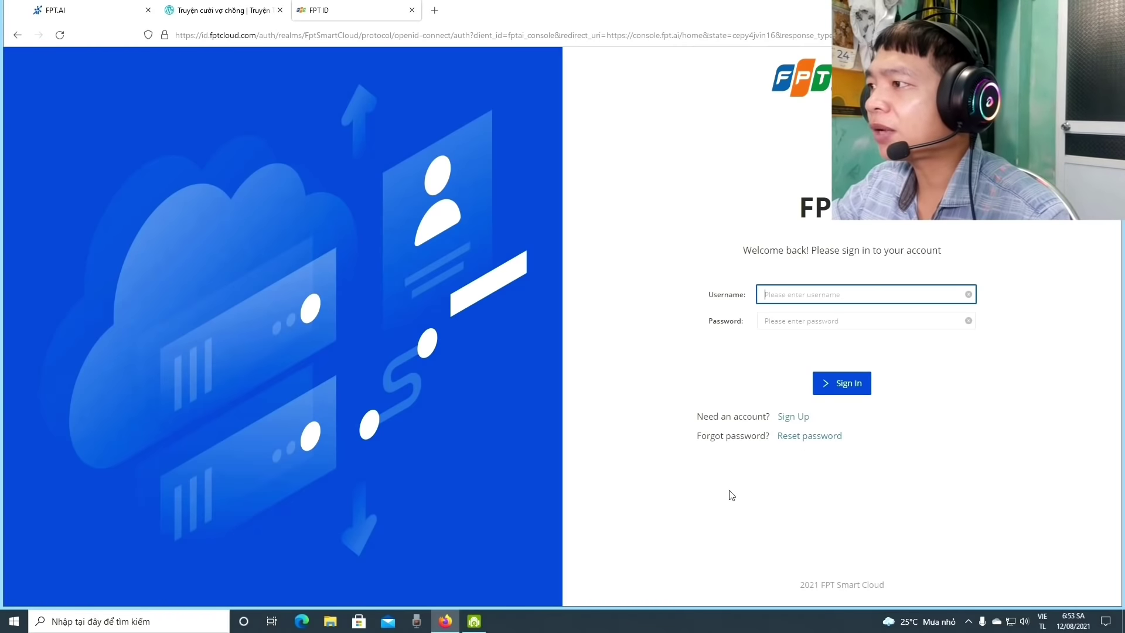
click(794, 417)
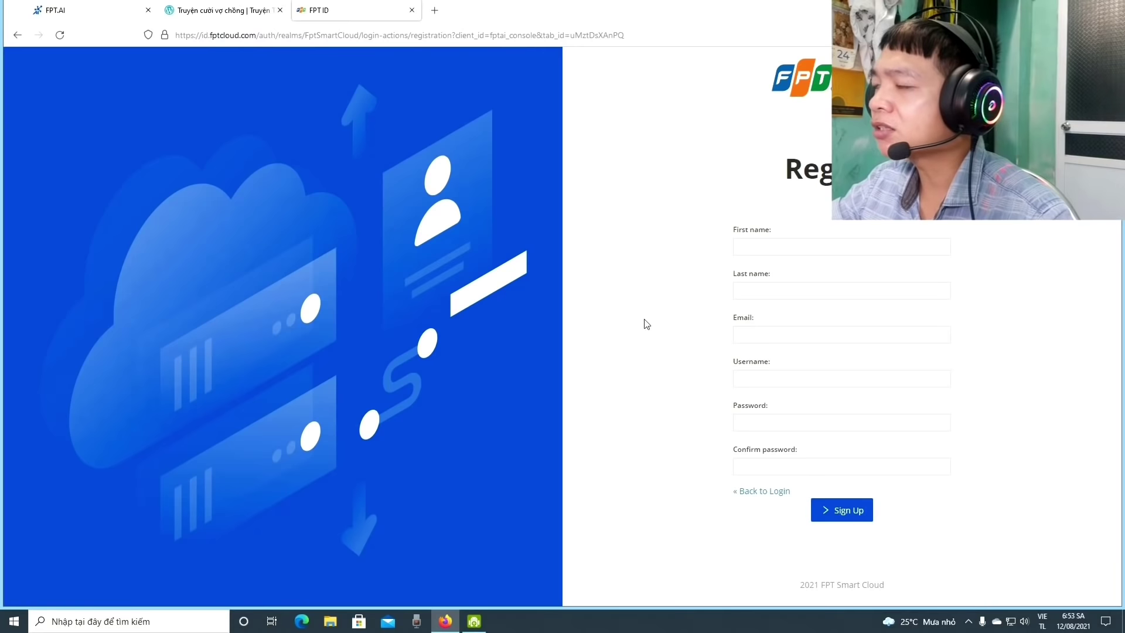
click(775, 246)
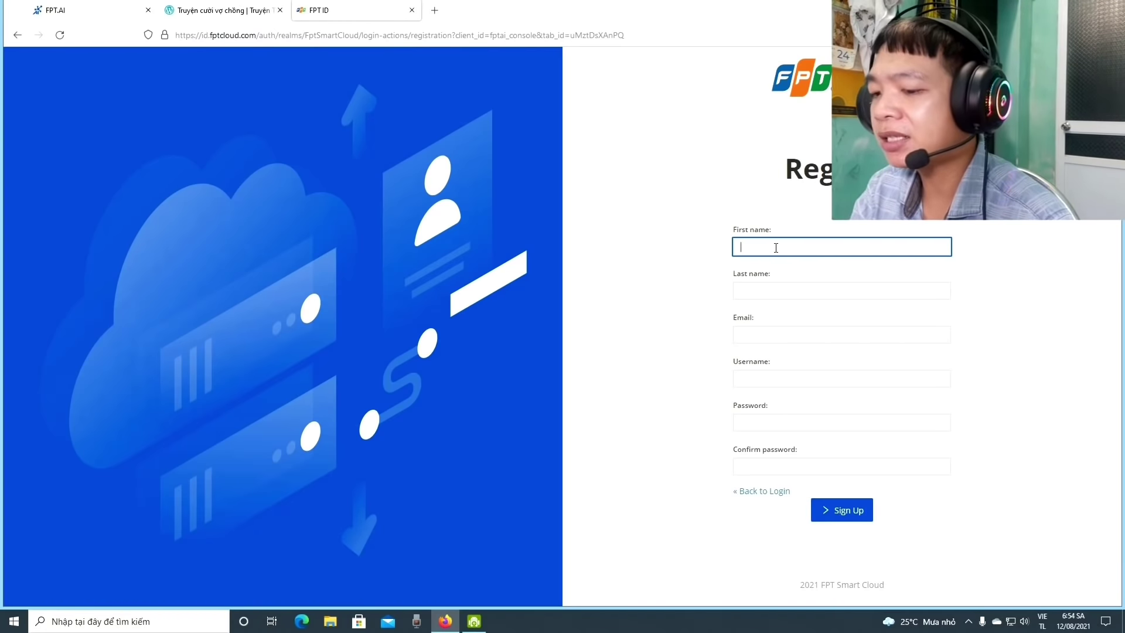
Fill the First name, Last name and Email fields with placeholder values
text(a)
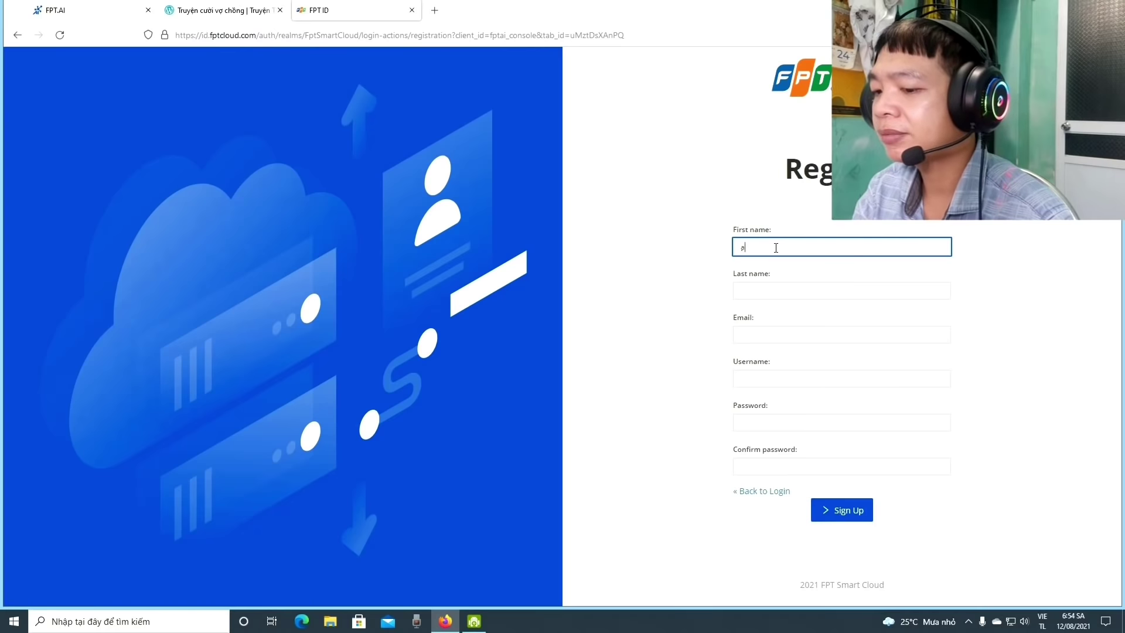
text(bs)
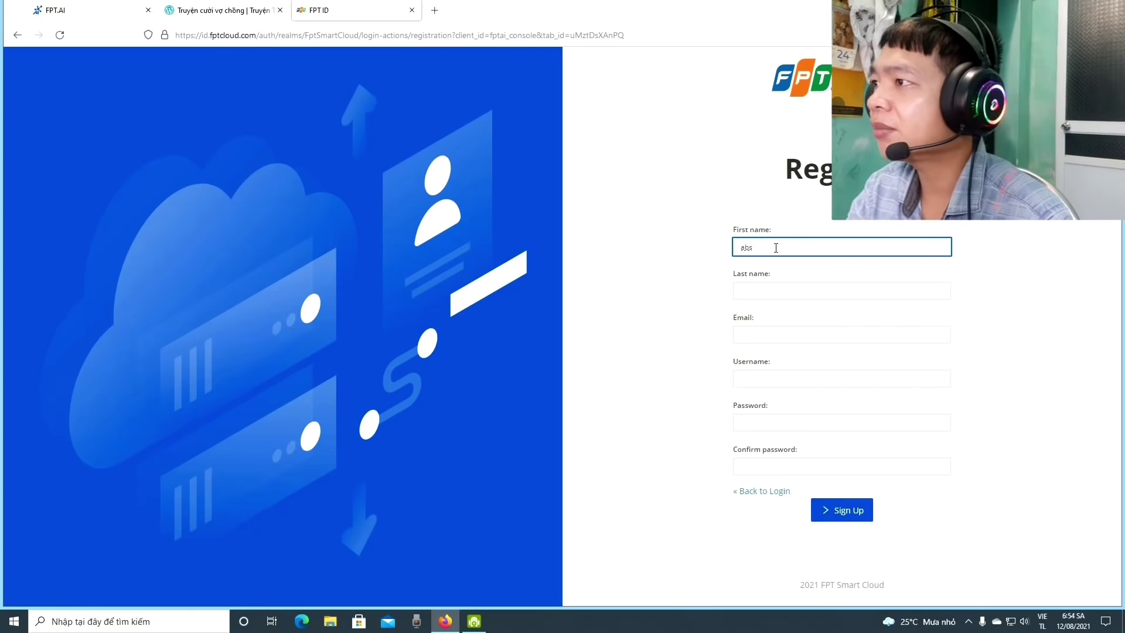
key(BackSpace)
text(c)
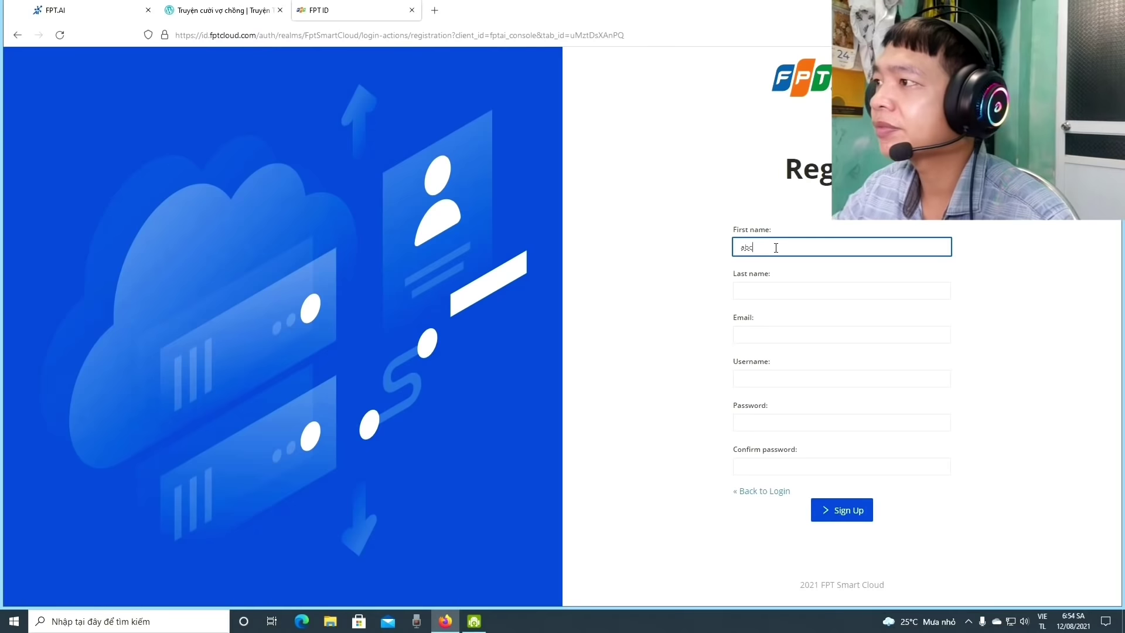
click(777, 291)
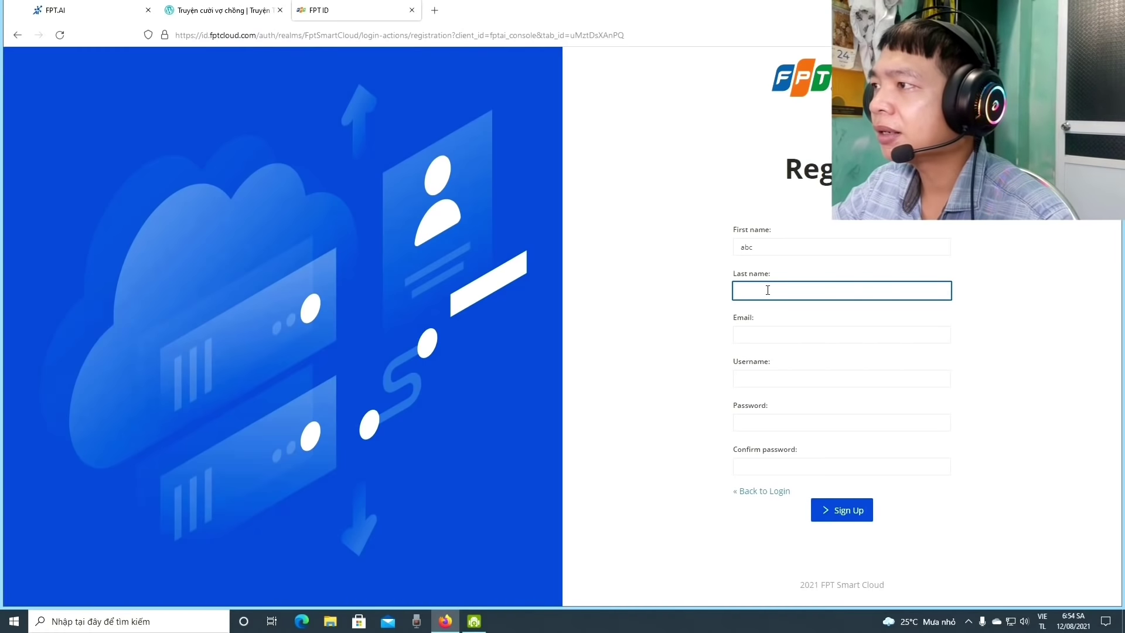
text(abc)
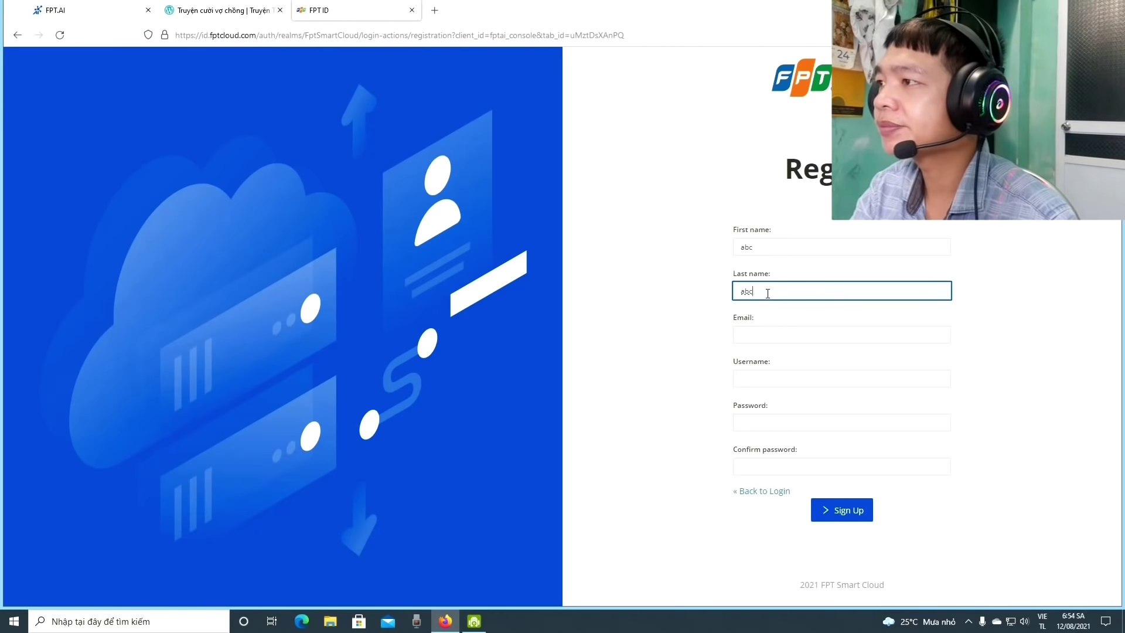
click(777, 336)
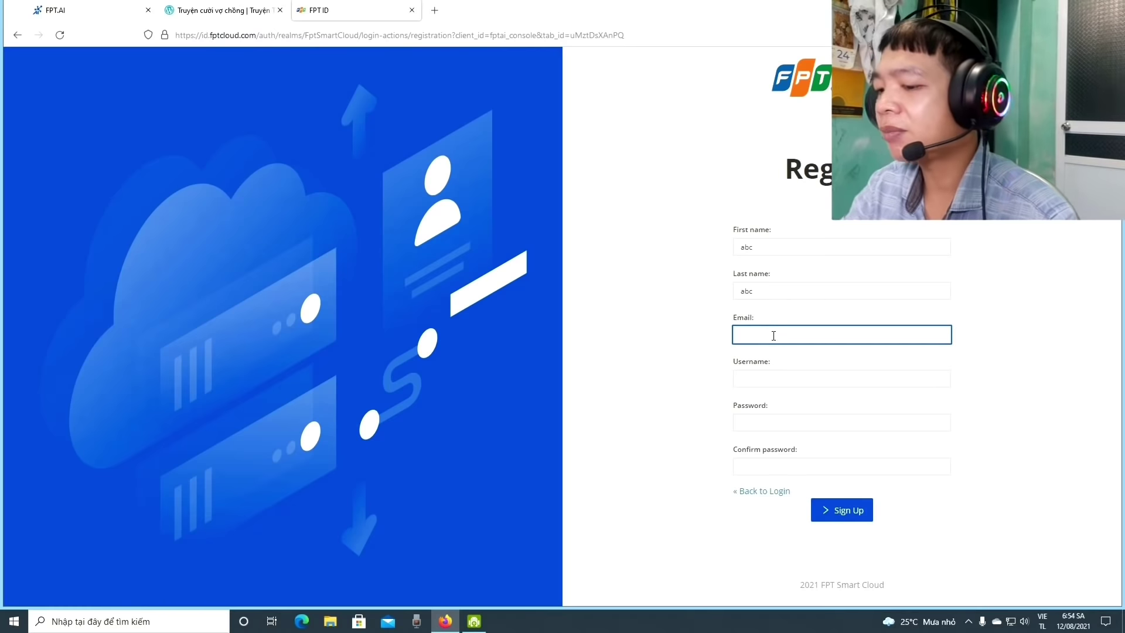
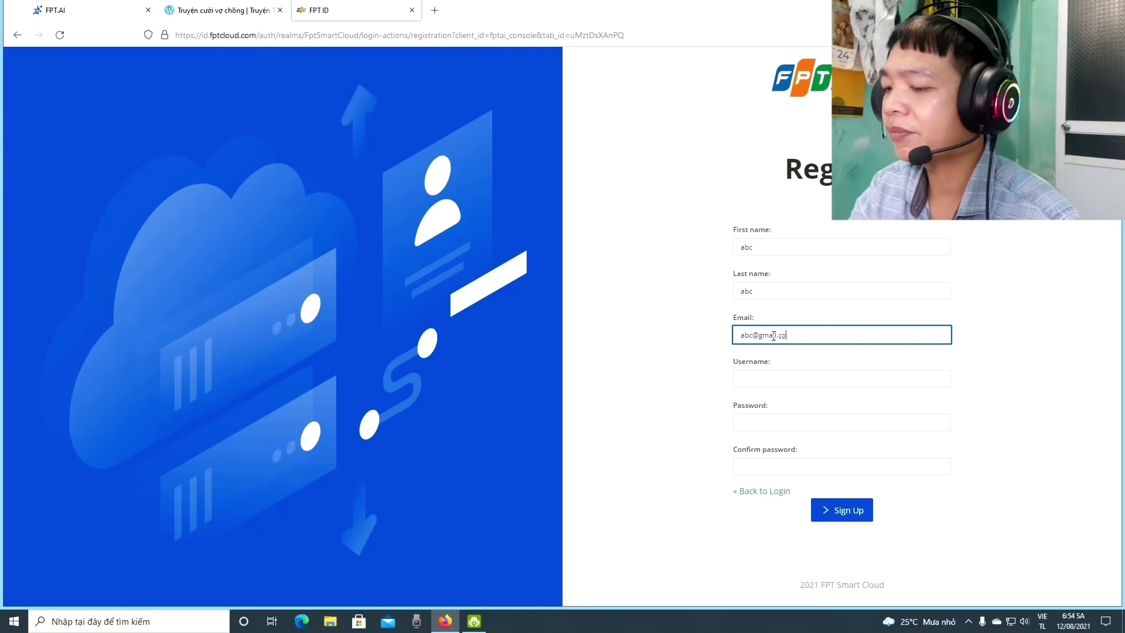
Fill in the username and account password, dismissing Firefox's generated password suggestion
click(775, 378)
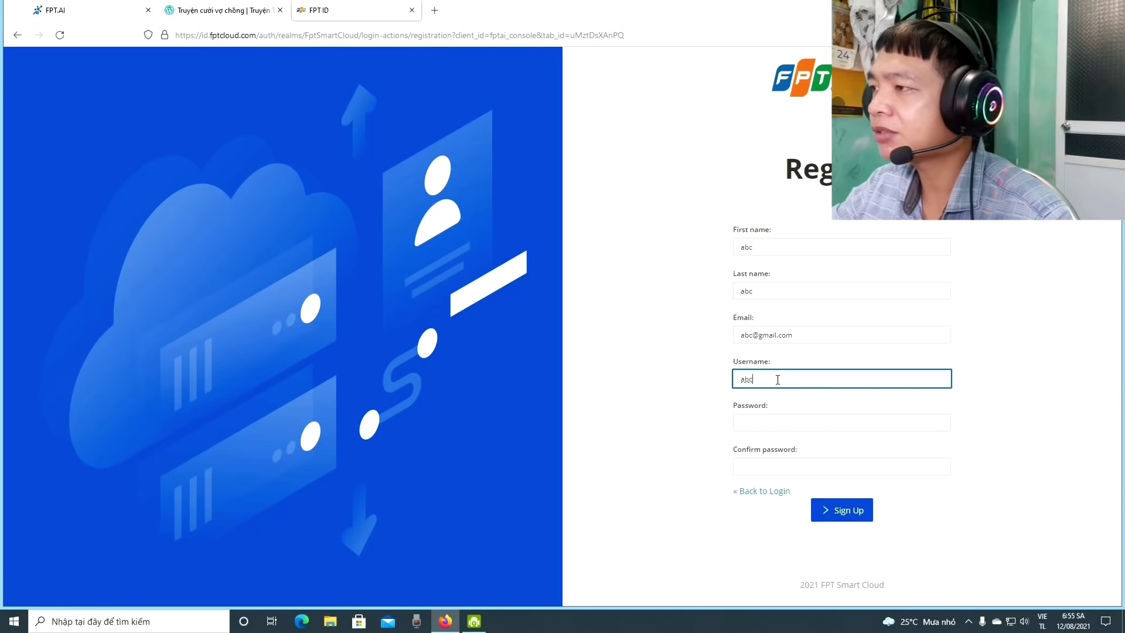
click(777, 422)
key(Escape)
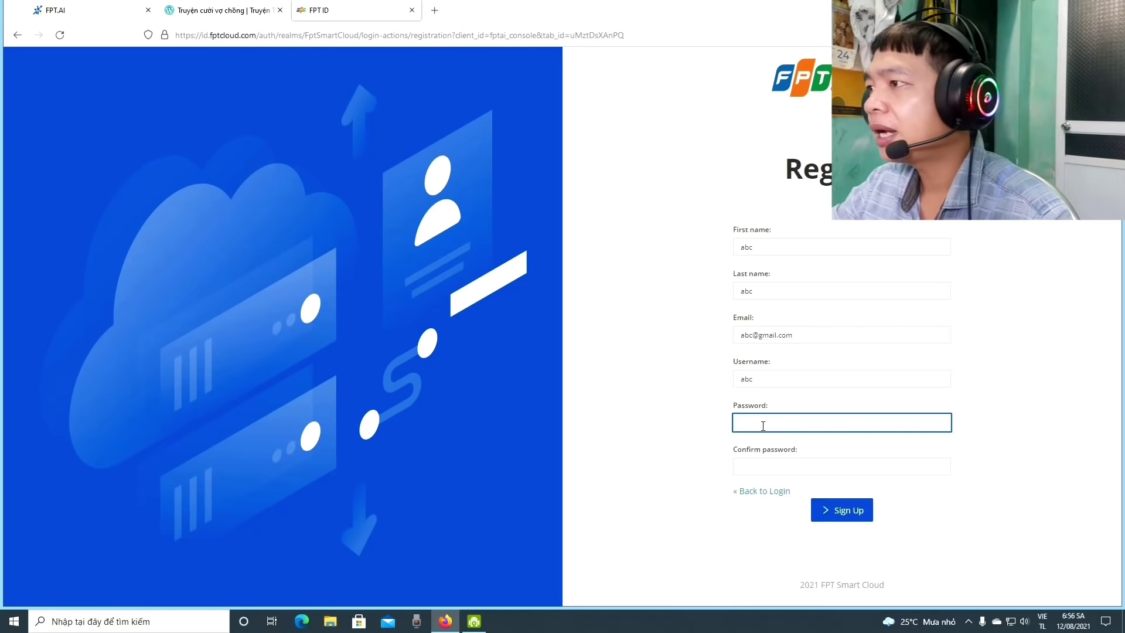
text(12345678)
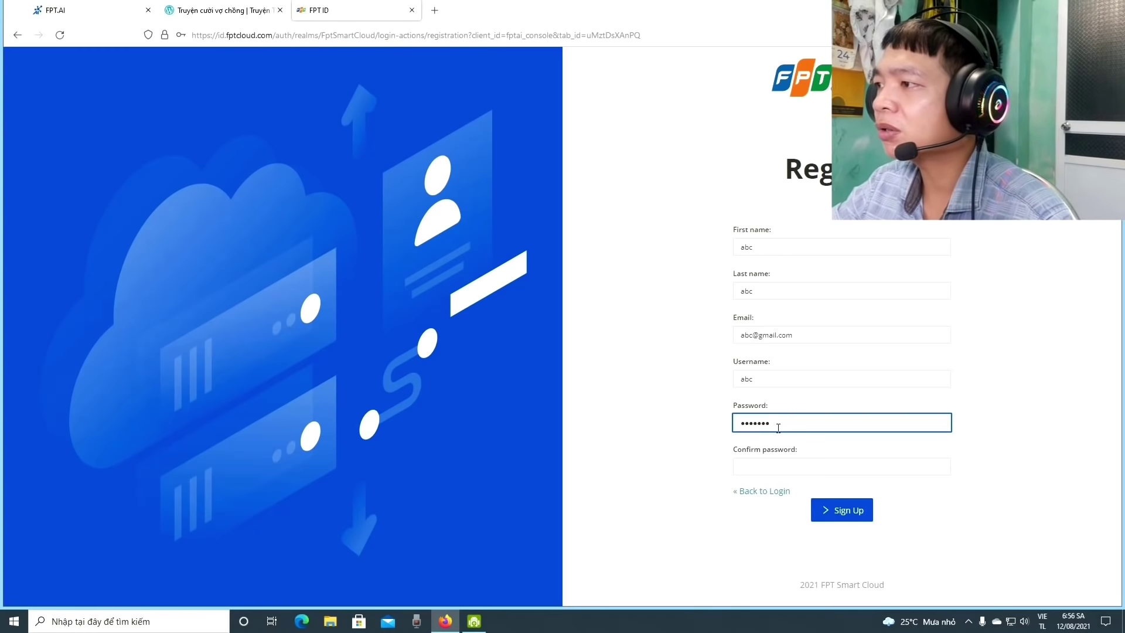
Re-enter the password in Confirm password and go back to the login page
click(775, 467)
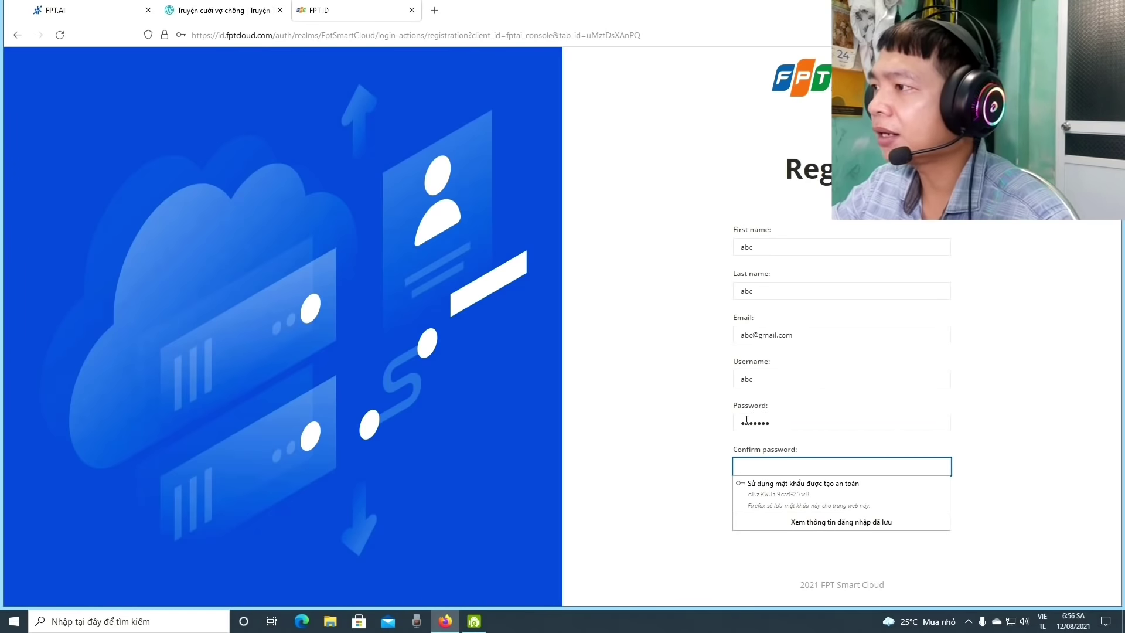
click(672, 464)
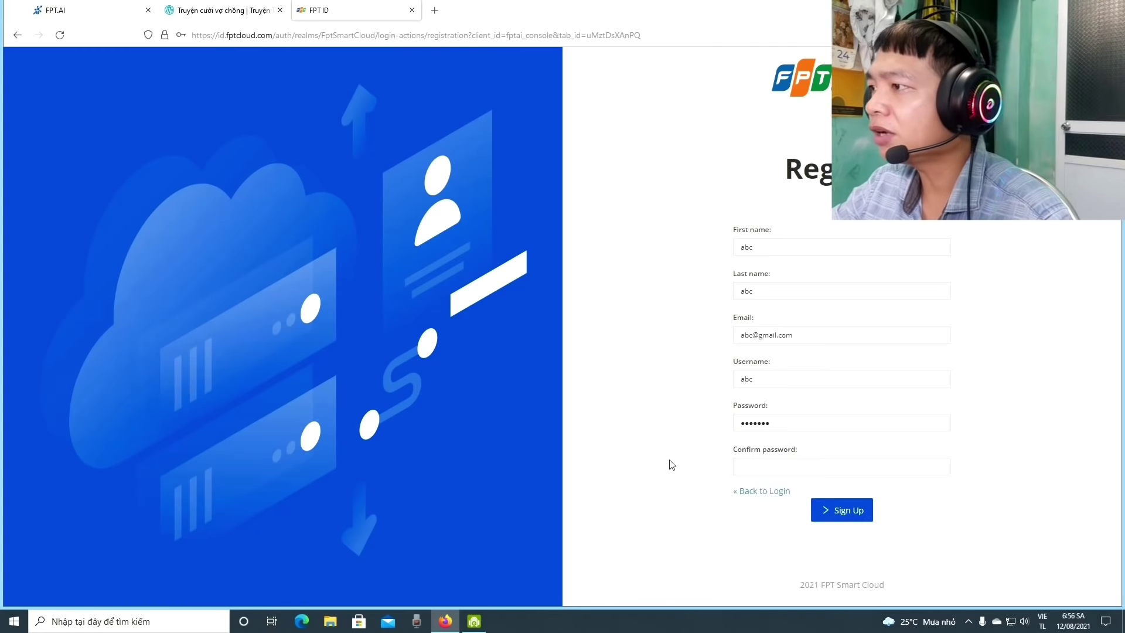
click(769, 465)
text(1234567)
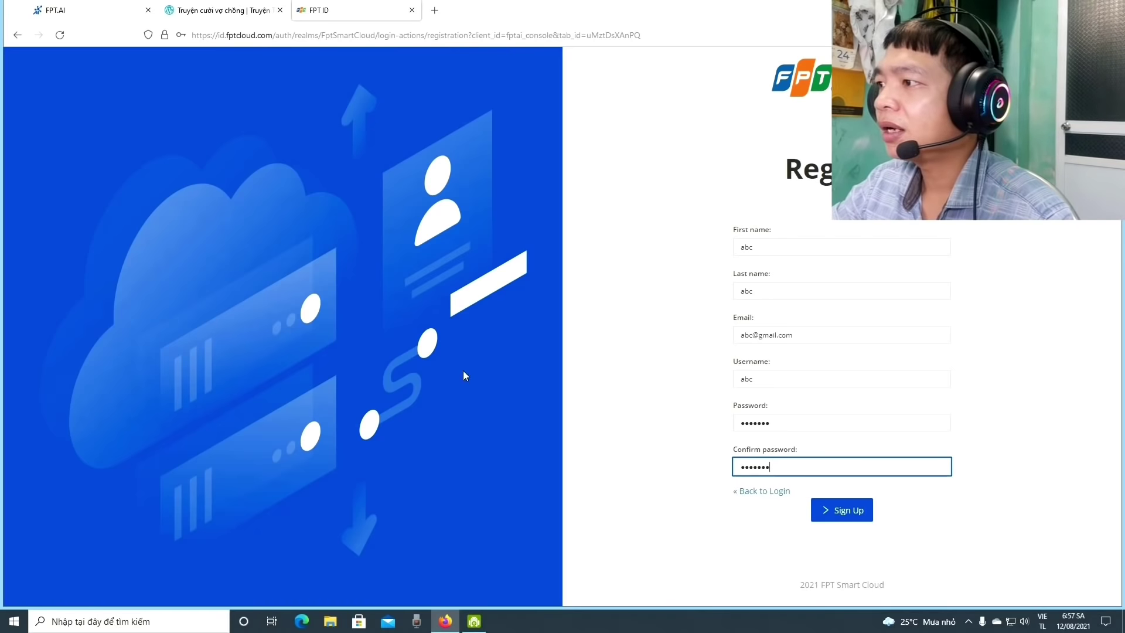
click(755, 492)
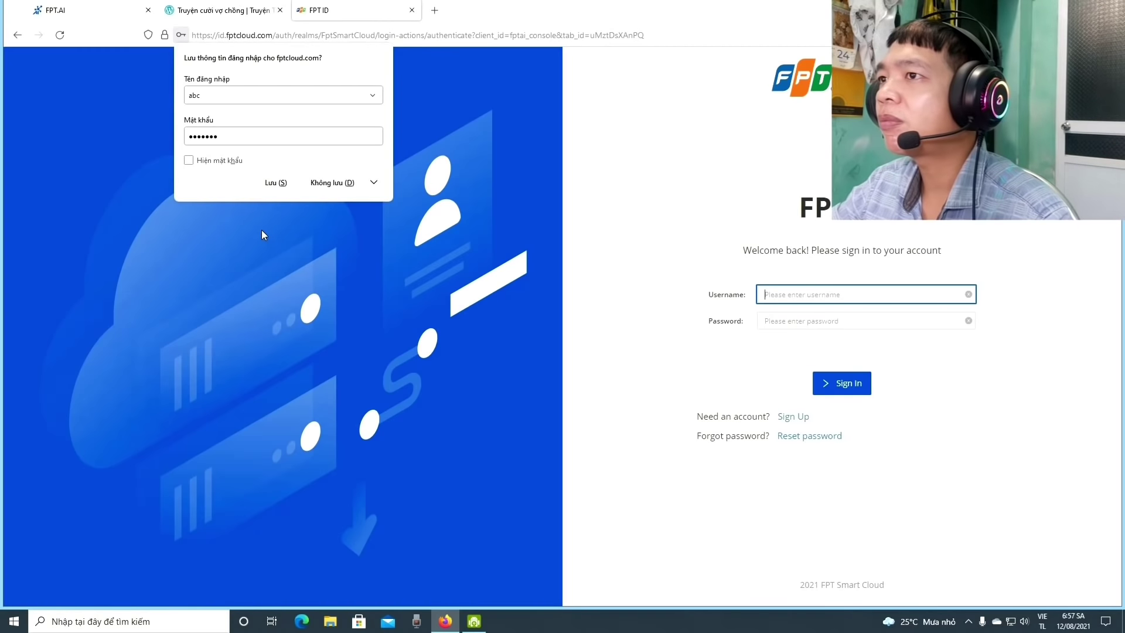
Save the new login in Firefox and switch to the FPT.AI console tab
click(282, 183)
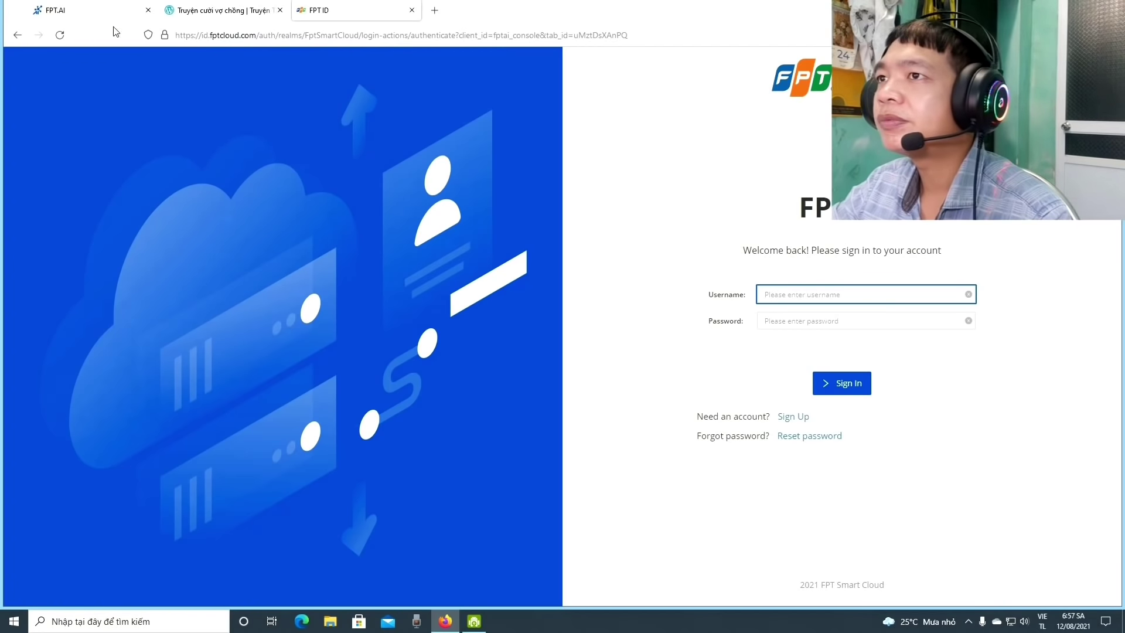
click(106, 8)
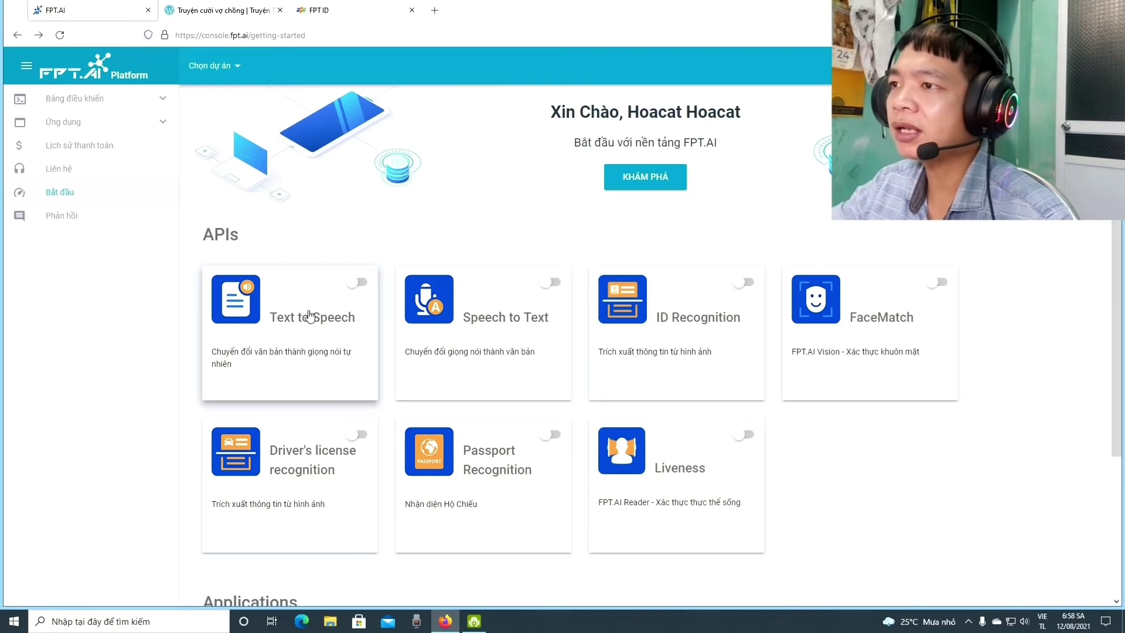
Open the Text to Speech API details and start its activation with KÍCH HOẠT
click(310, 307)
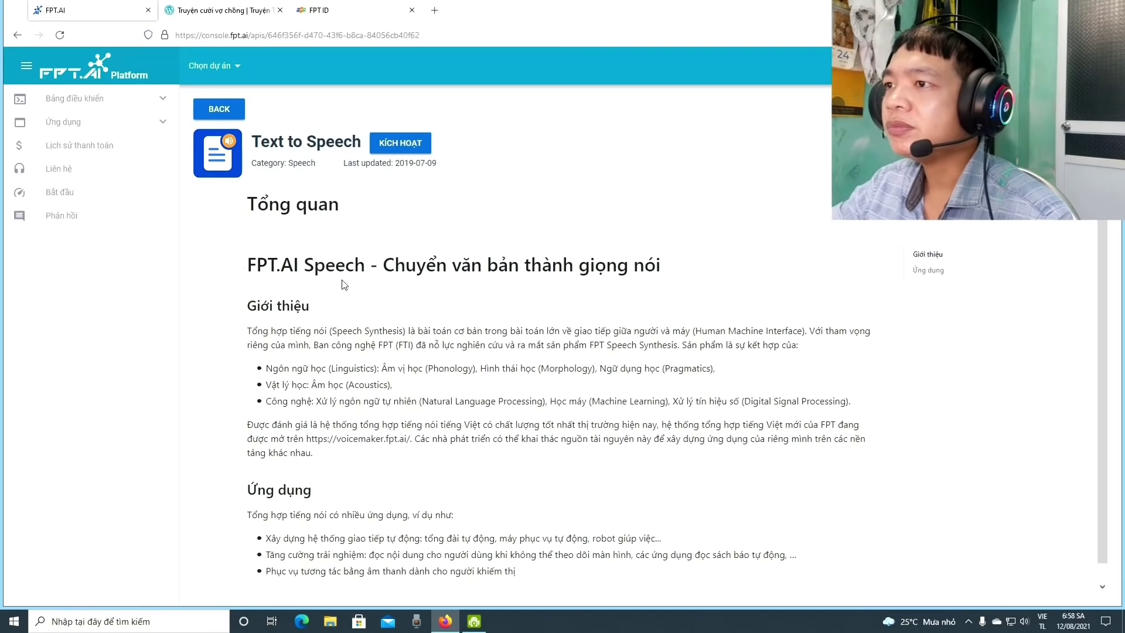
scroll(391, 358, down, 1)
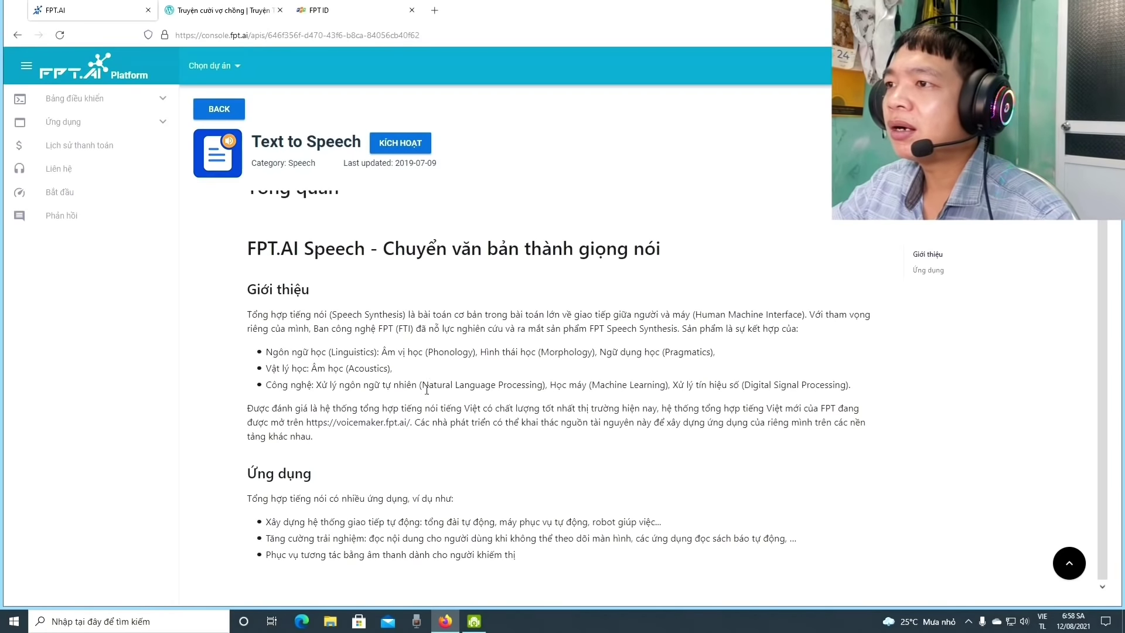
scroll(386, 354, up, 1)
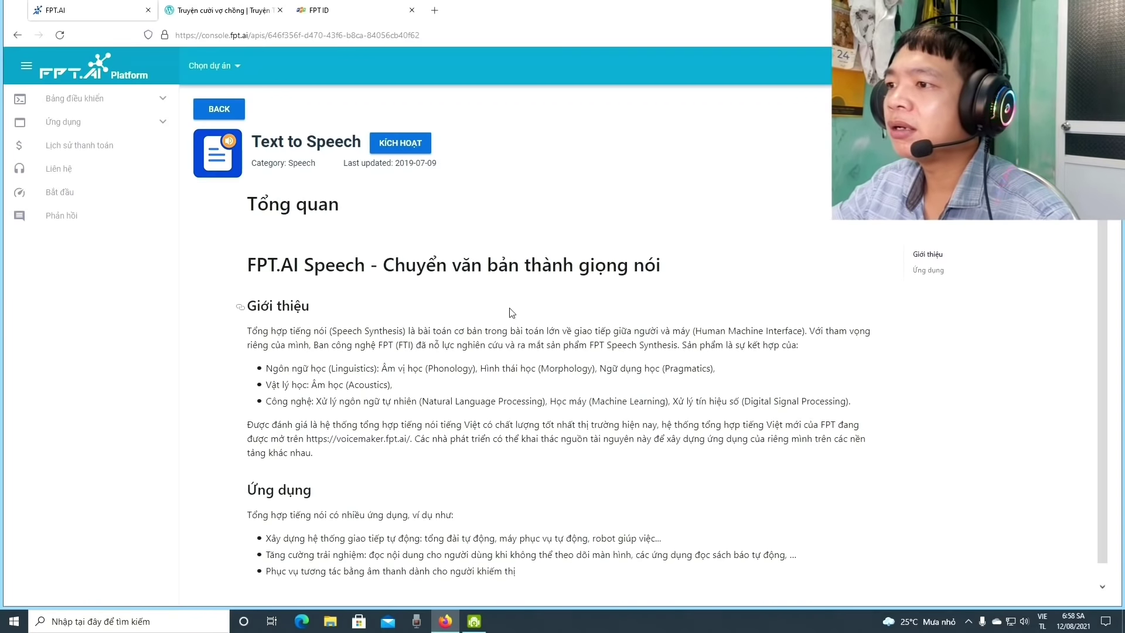
scroll(510, 312, down, 1)
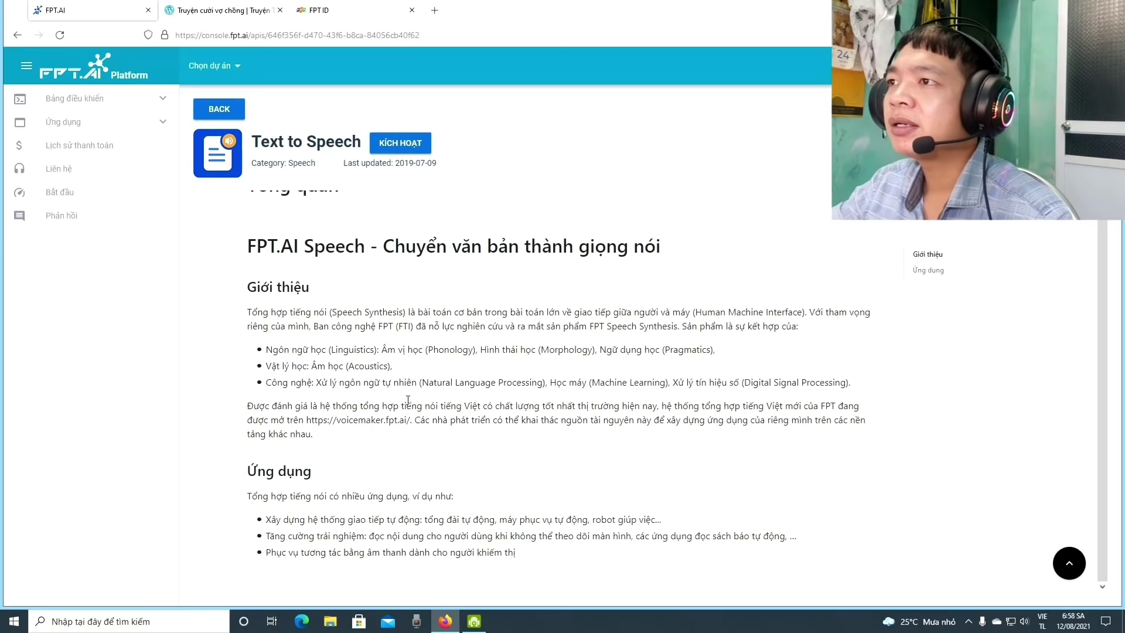
scroll(412, 401, up, 1)
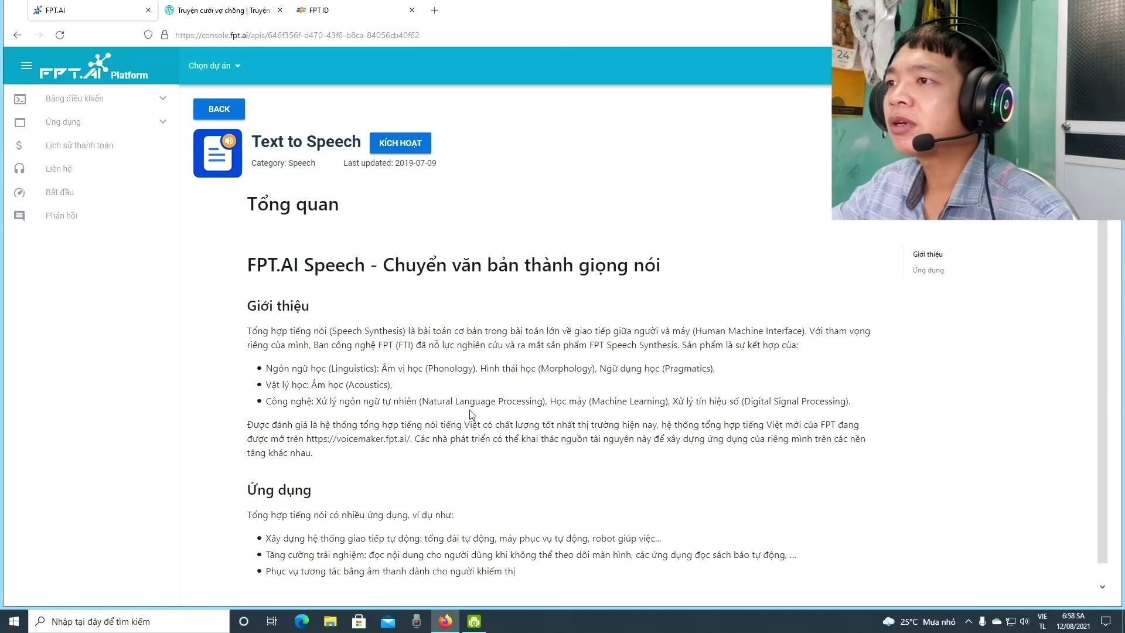
scroll(470, 414, down, 1)
scroll(404, 398, up, 1)
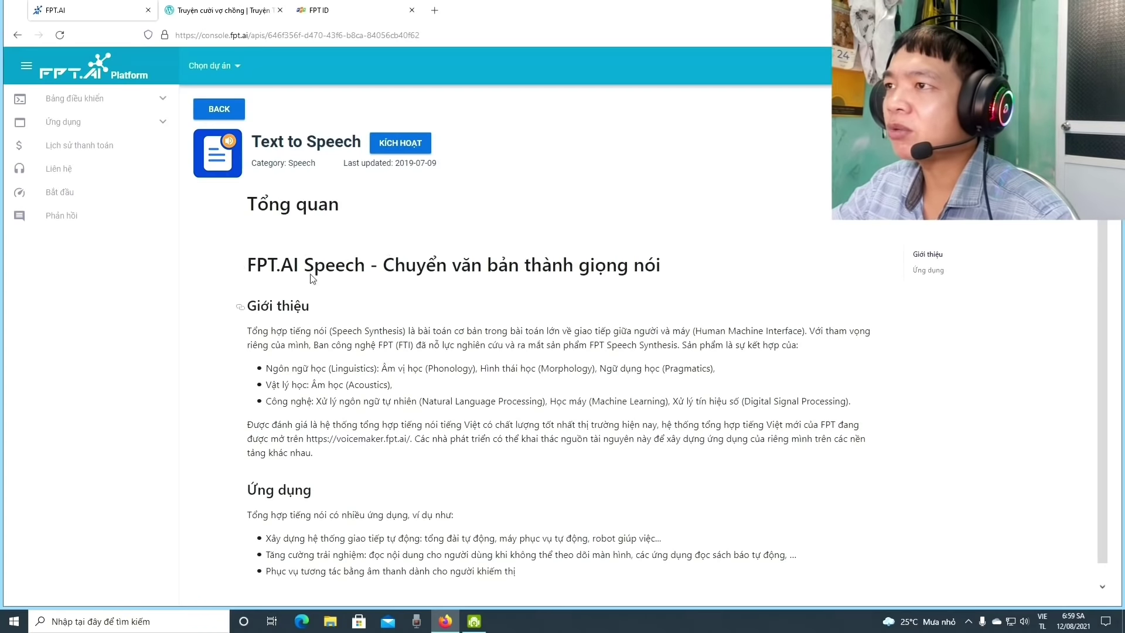
click(401, 147)
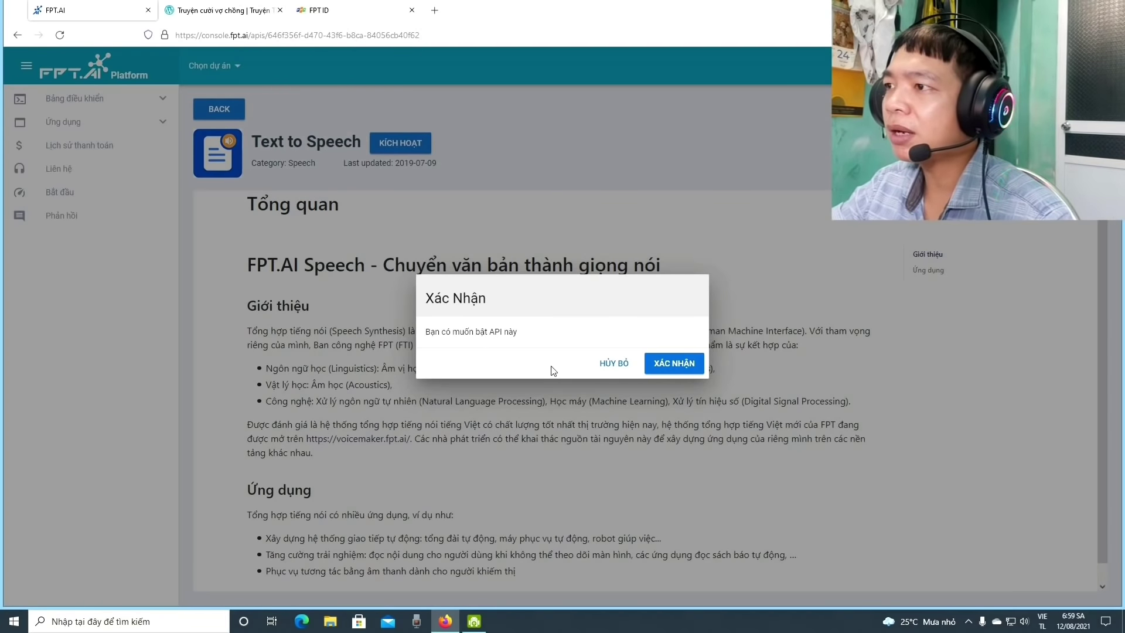
Confirm enabling Text to Speech with XÁC NHẬN
click(675, 364)
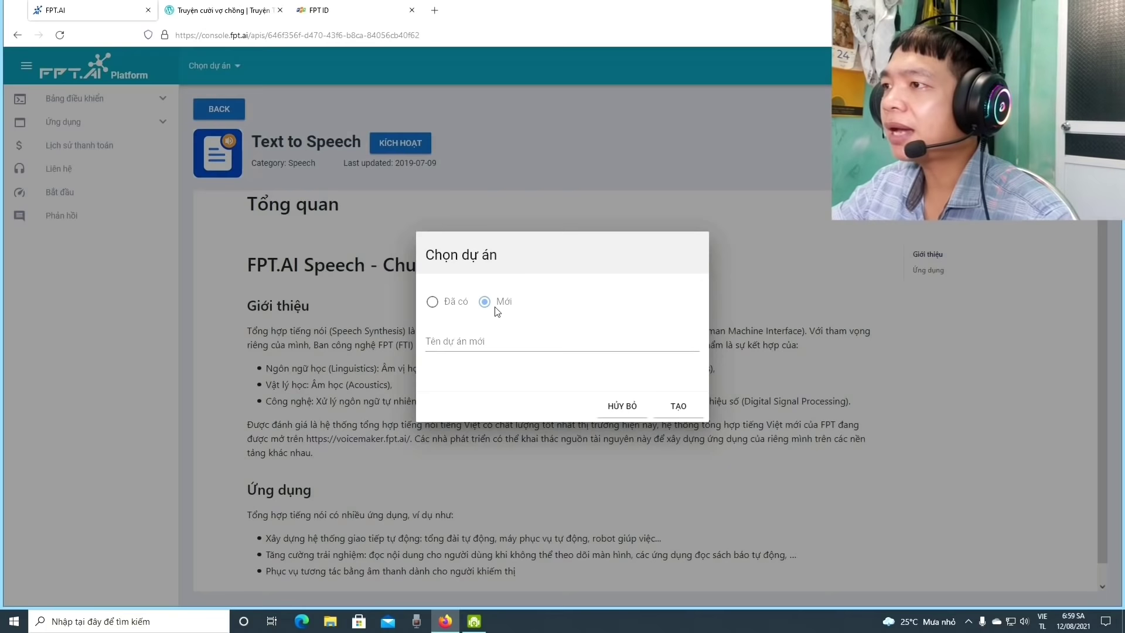
Name the new project 'covit 19' and create it
click(681, 408)
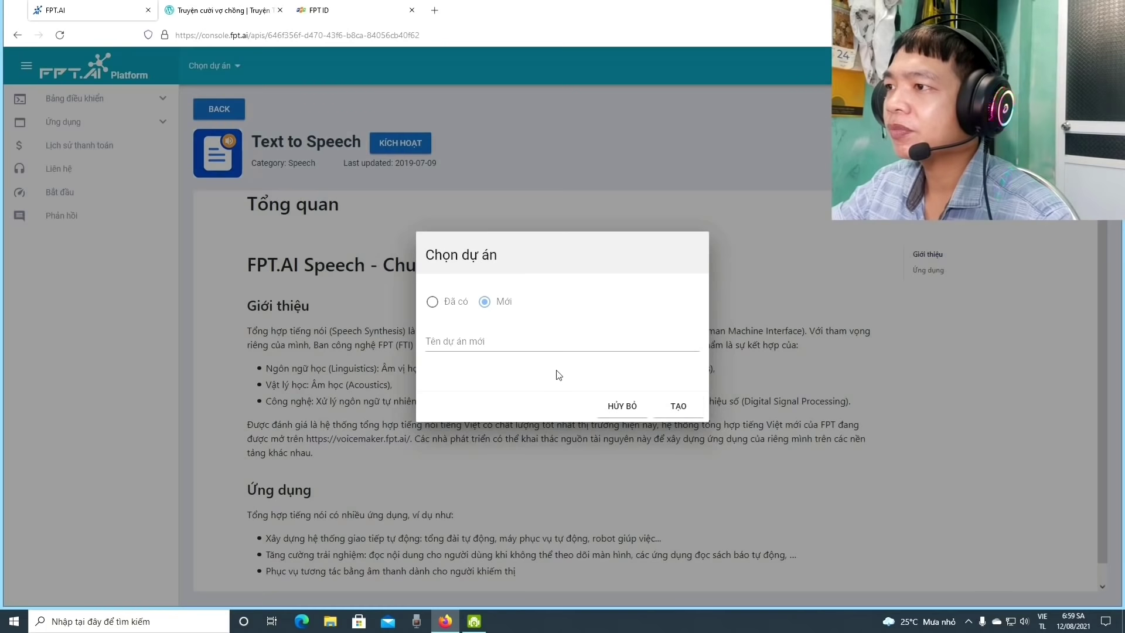
click(563, 345)
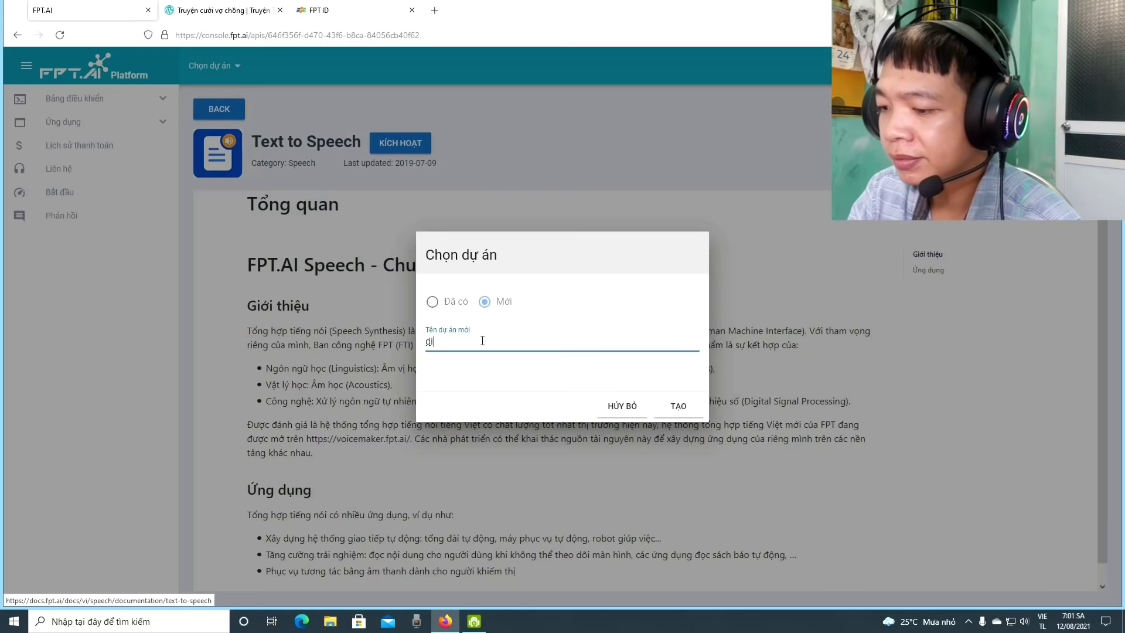
text(ch c)
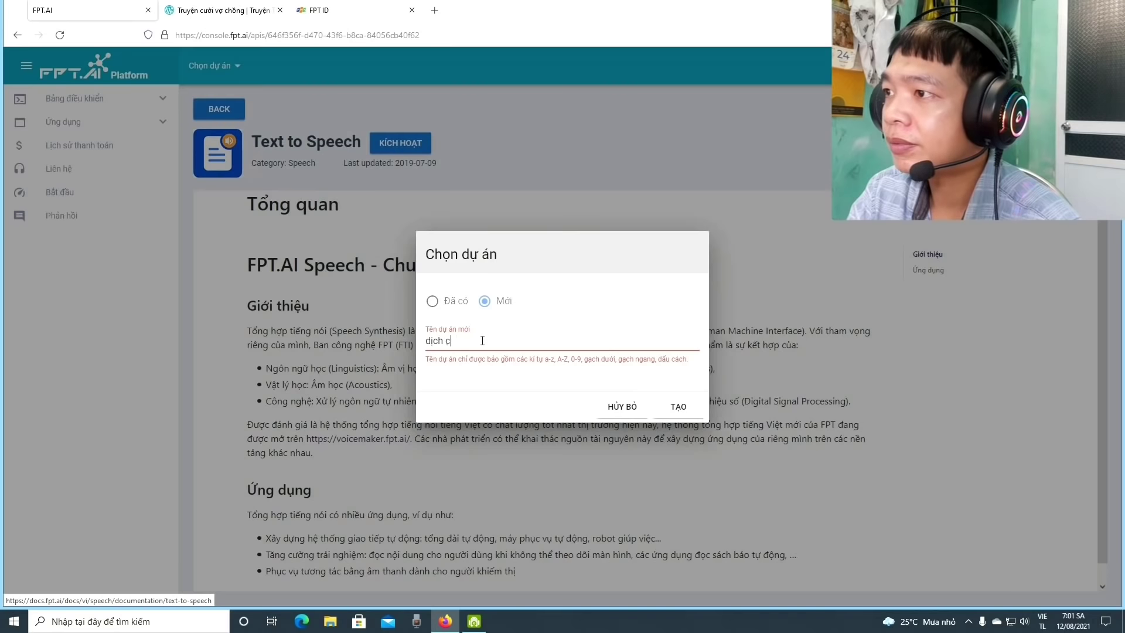
key(BackSpace)
key(BackSpace)
key(BackSpace)
key(BackSpace)
key(BackSpace)
key(BackSpace)
text(D)
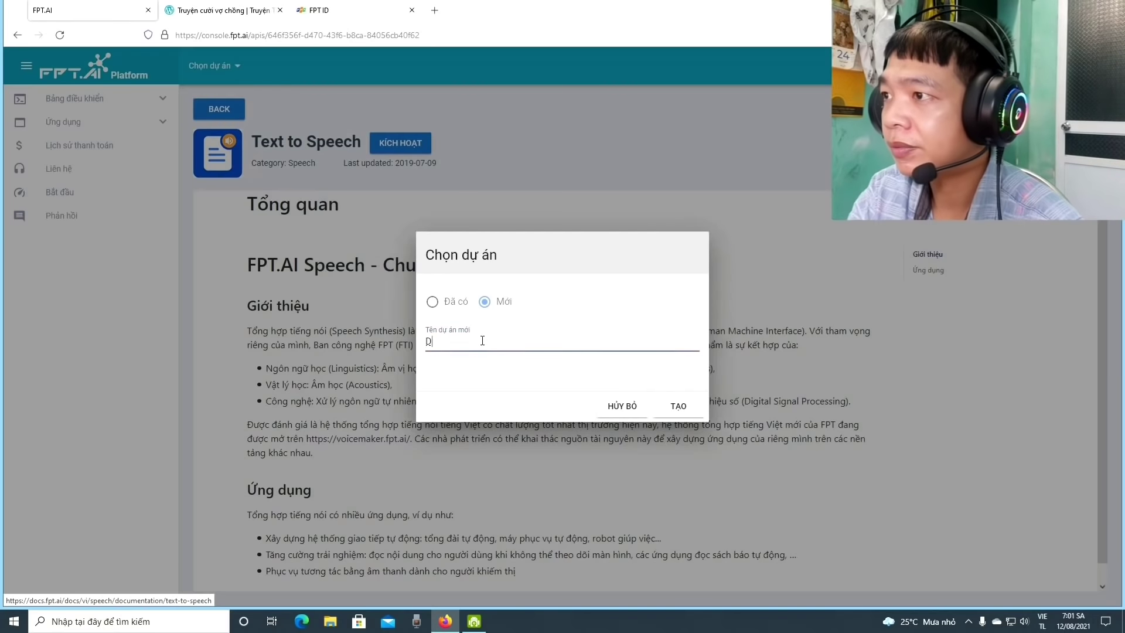
key(BackSpace)
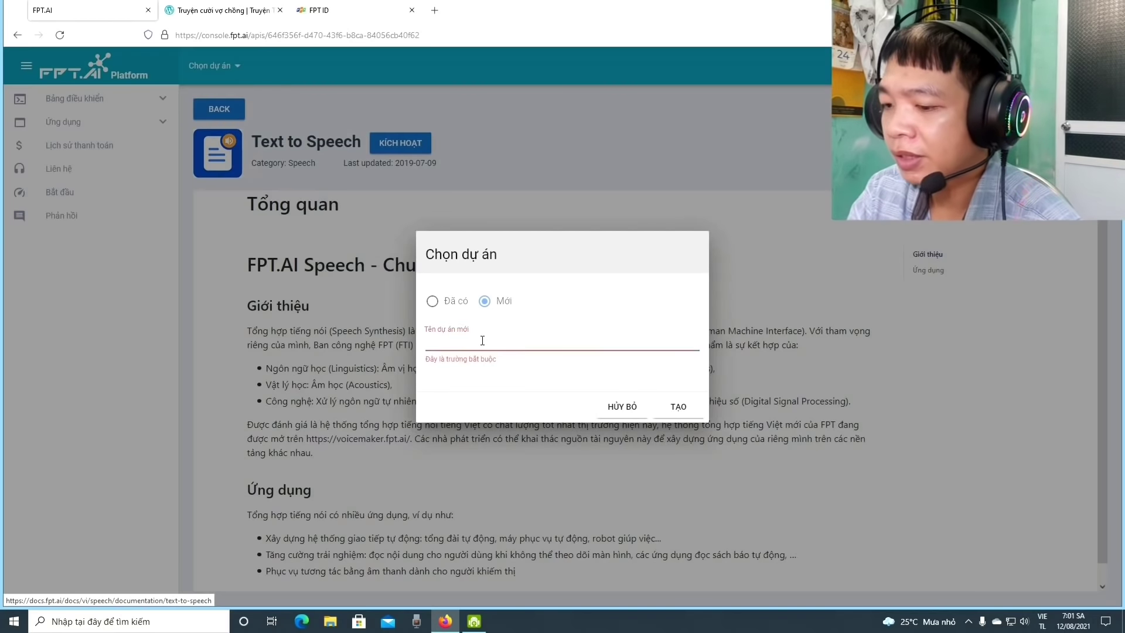
text(covit 19)
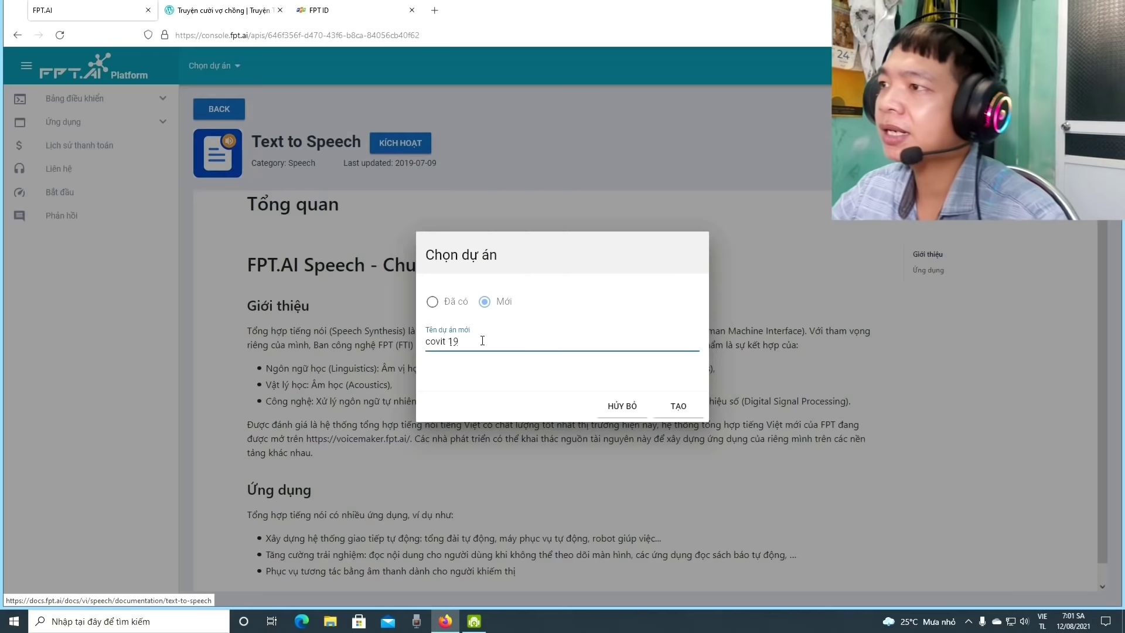
click(678, 405)
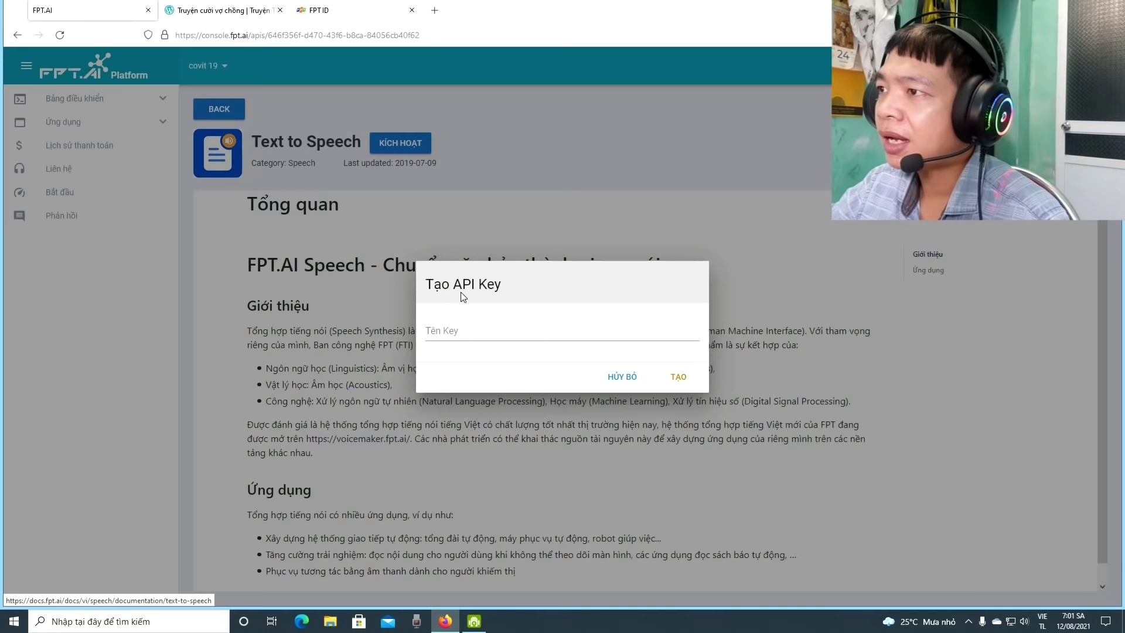
Name the API key 'tôi yêu việt nam' and create it
click(476, 331)
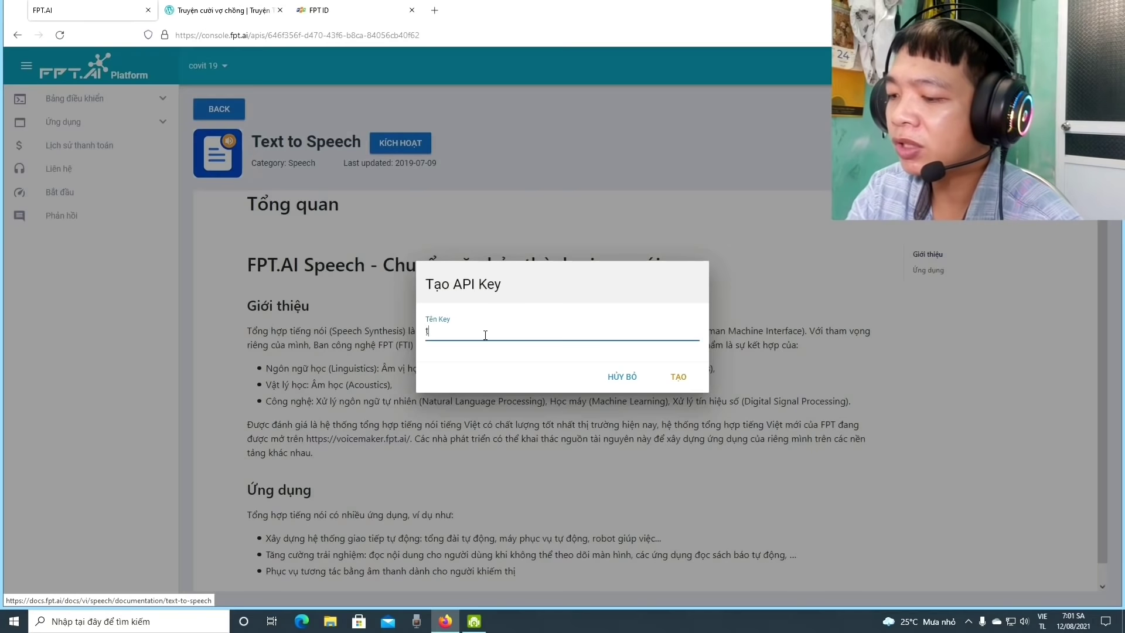
key(BackSpace)
key(BackSpace)
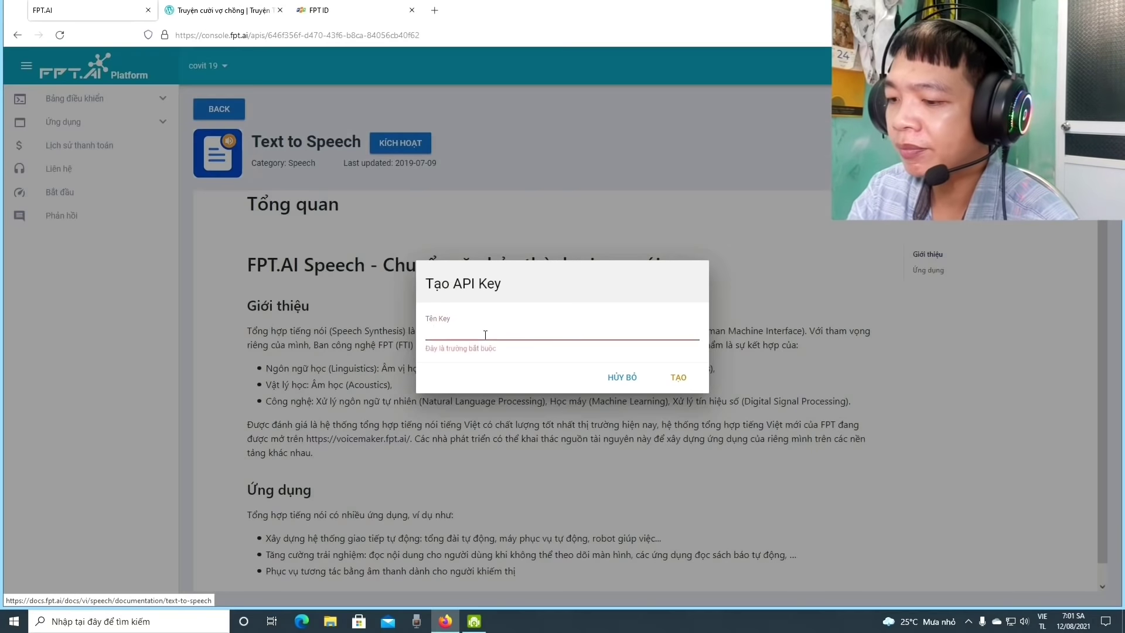
text(to)
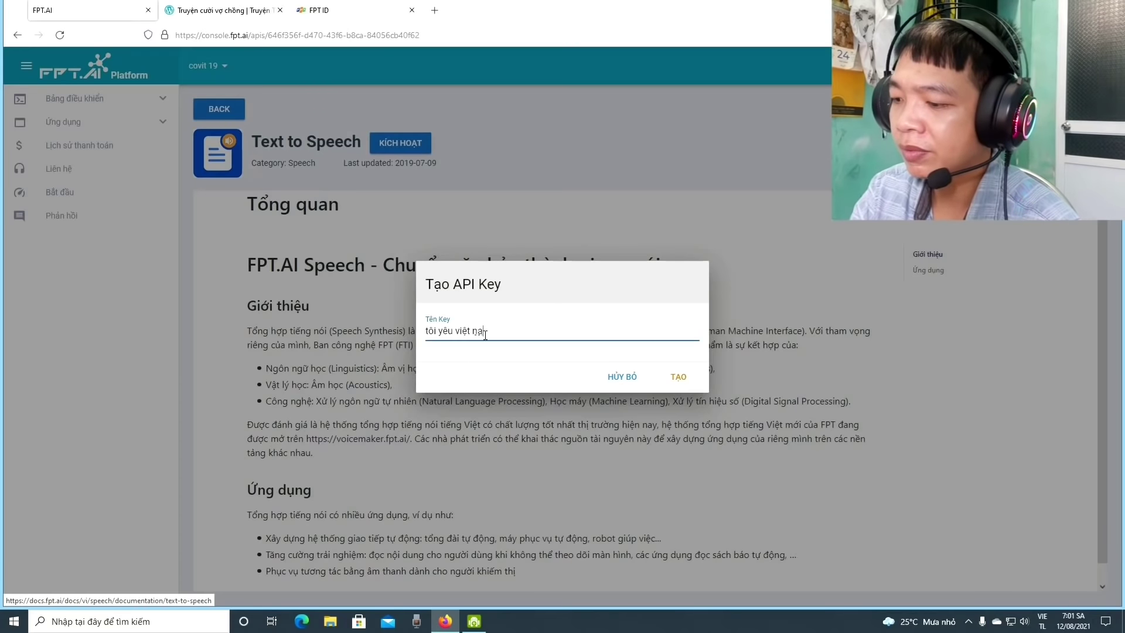
click(678, 378)
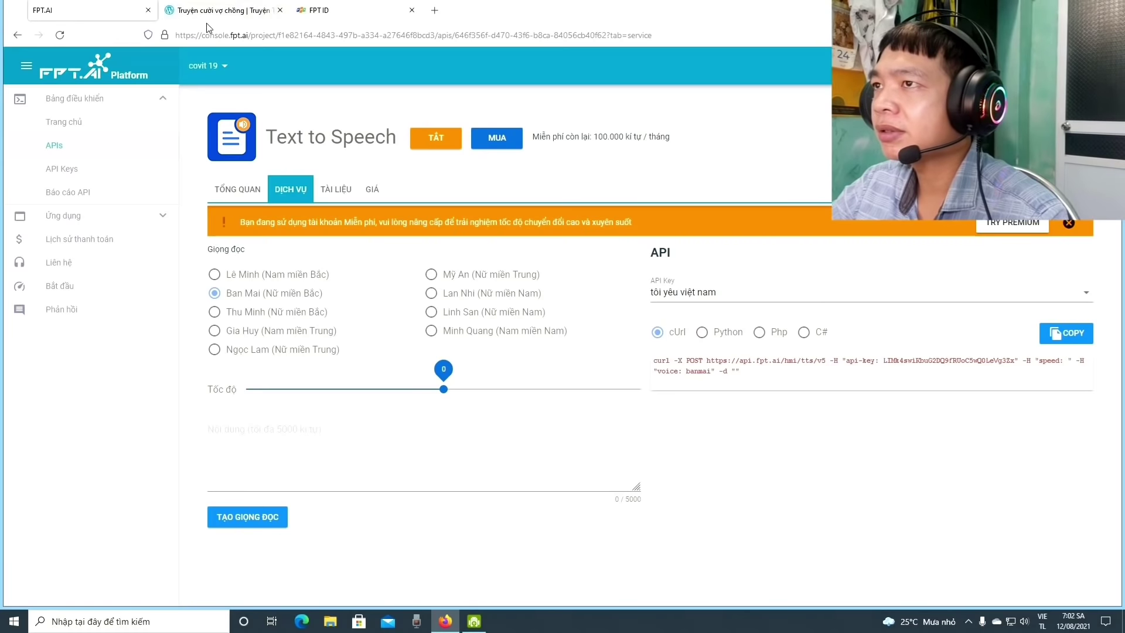
Copy the joke 'Bó tay trước bí kíp trẻ lâu của vợ' from the blog and return to the console
click(219, 10)
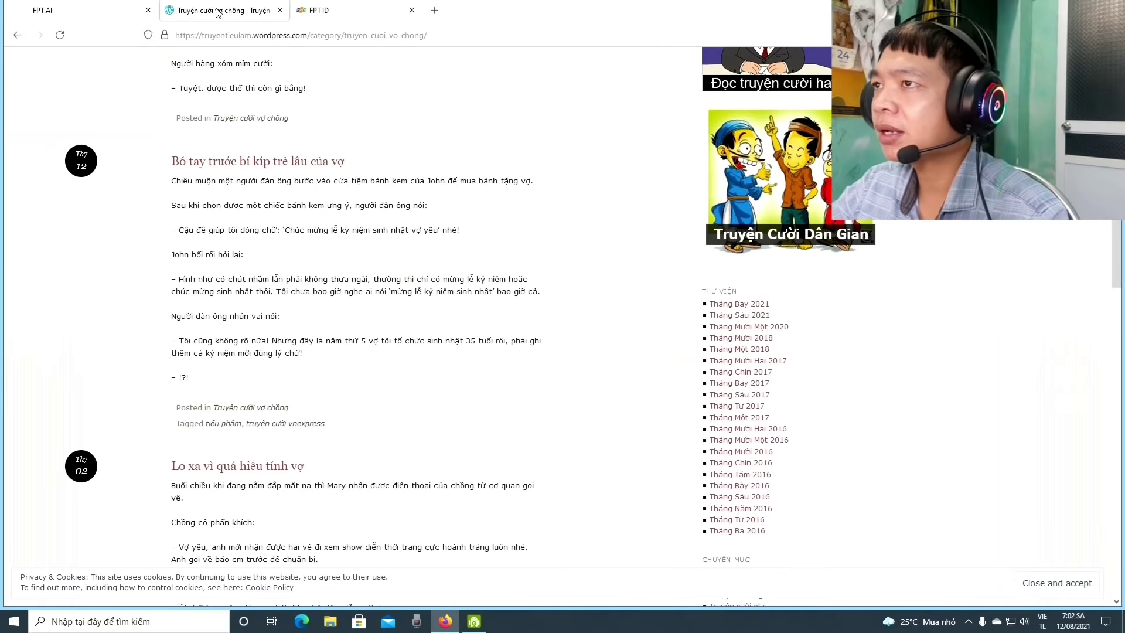
double_click(172, 182)
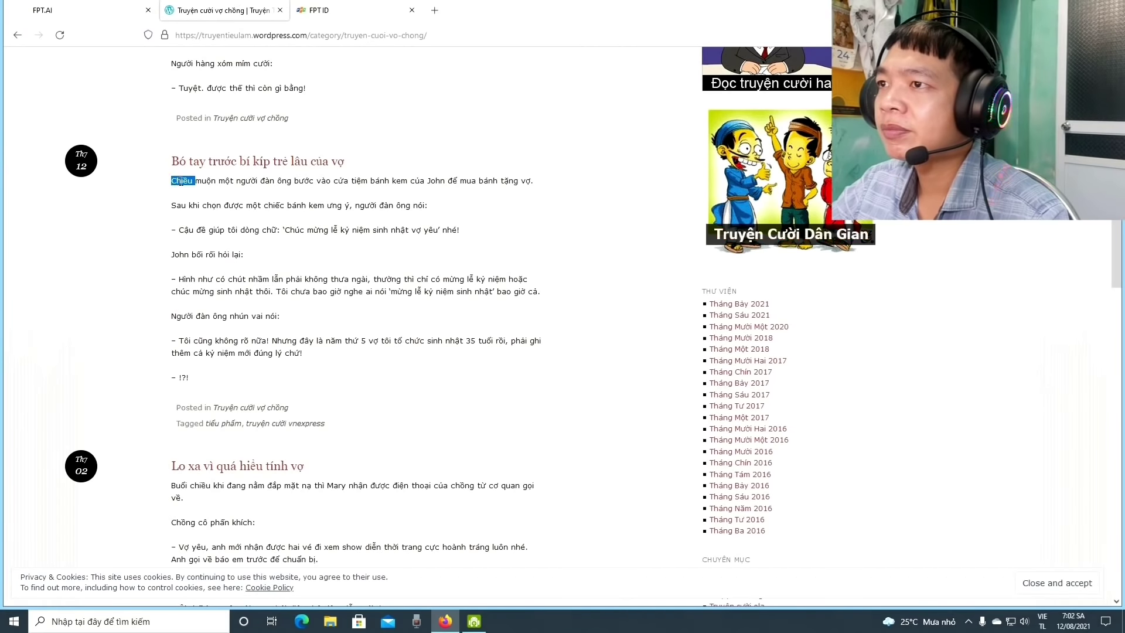
drag(173, 185, 377, 355)
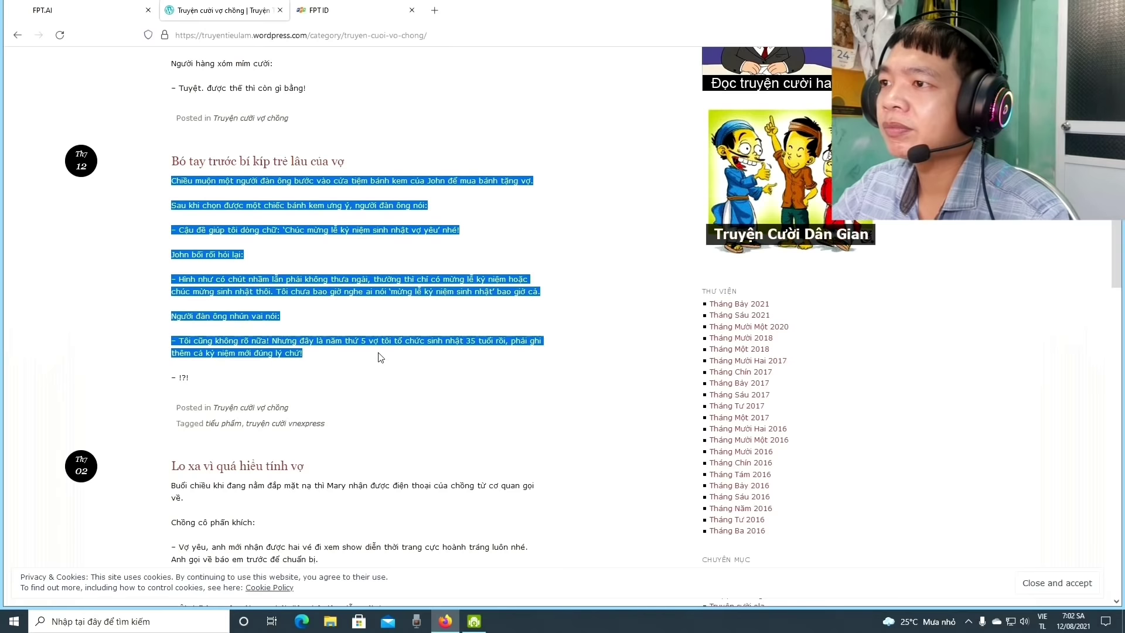
right_click(332, 286)
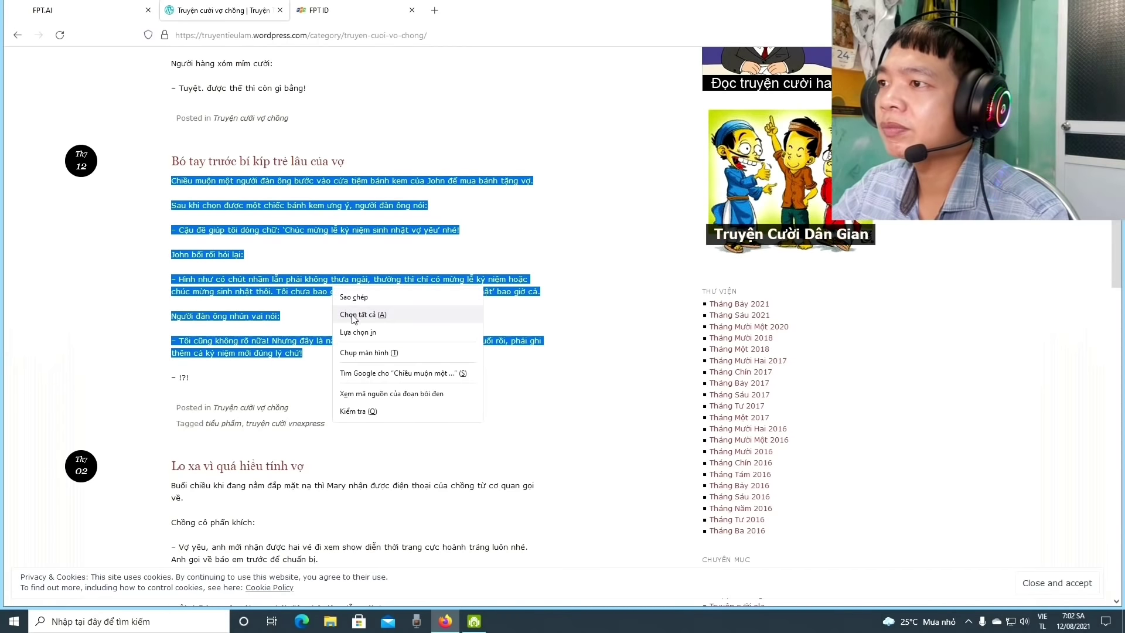
click(353, 296)
key(ctrl+Tab)
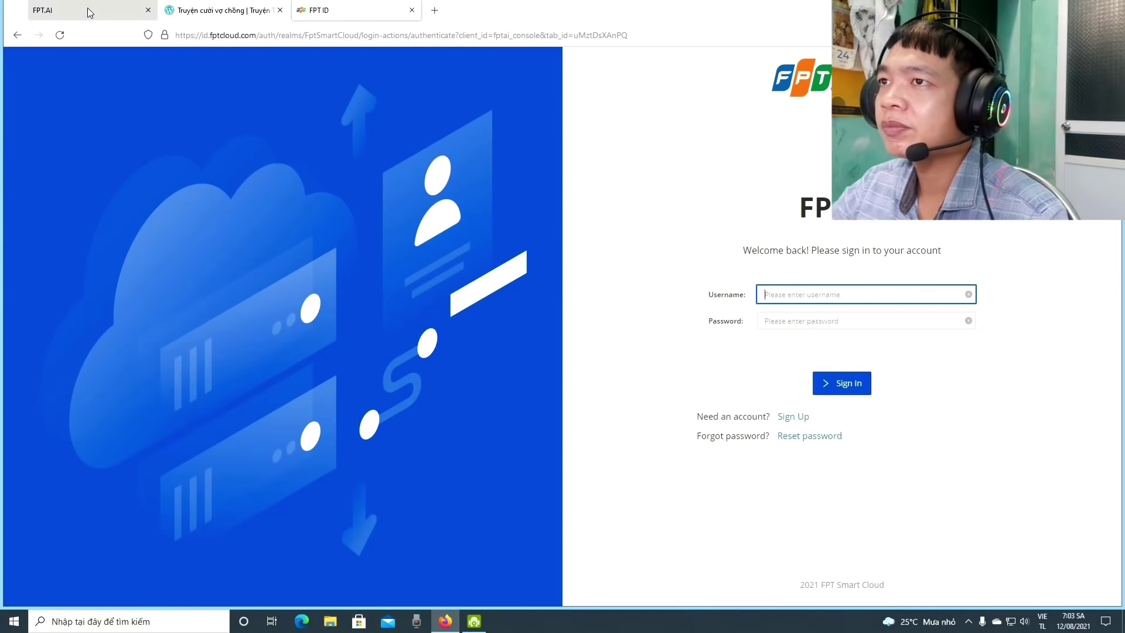
click(82, 10)
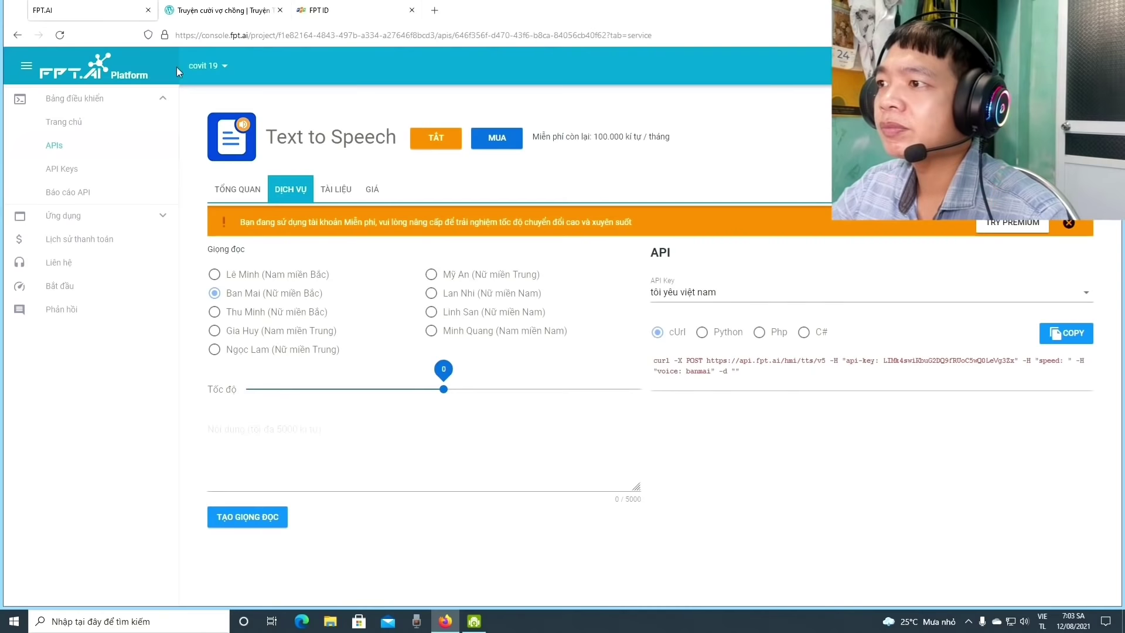
Paste the copied joke into the Text to Speech content box, reaching 589/5000 characters
right_click(296, 437)
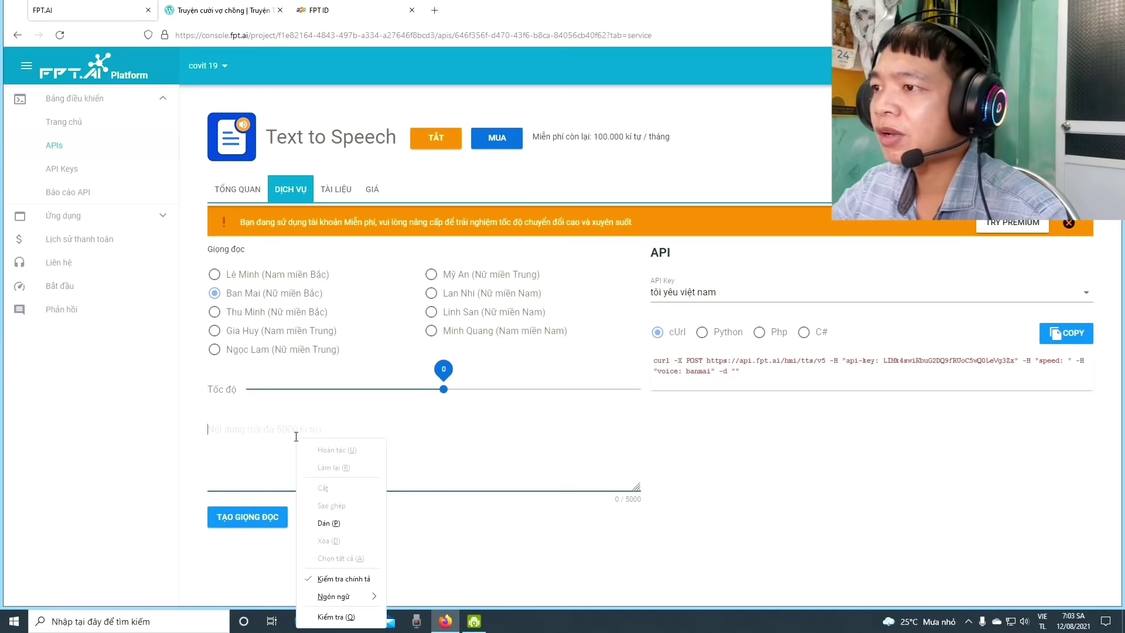
click(335, 529)
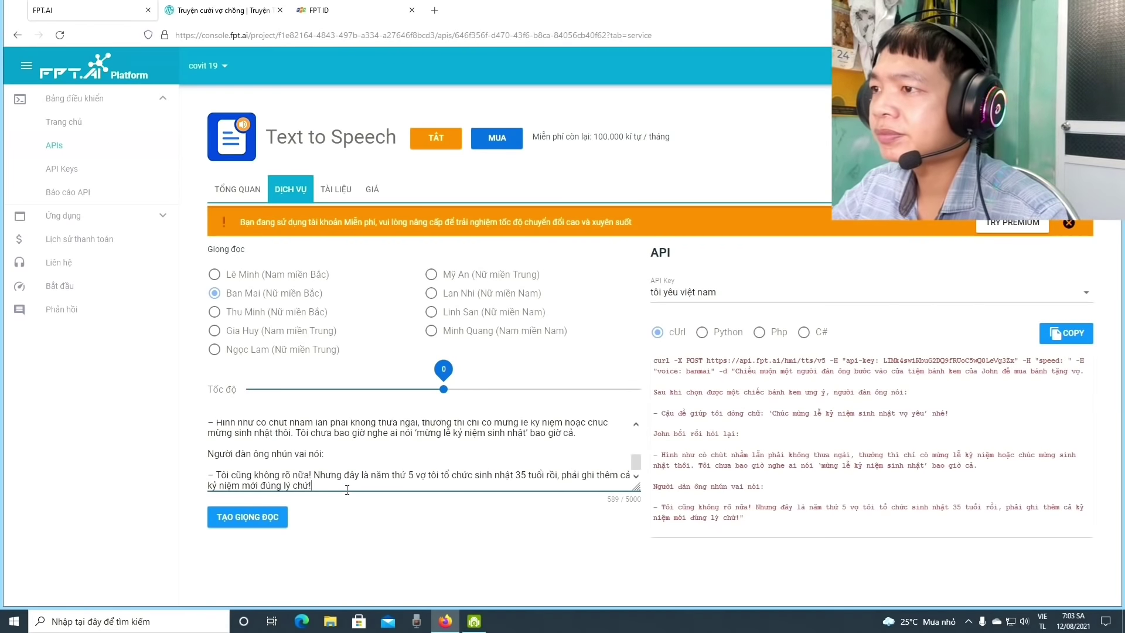
scroll(352, 448, down, 1)
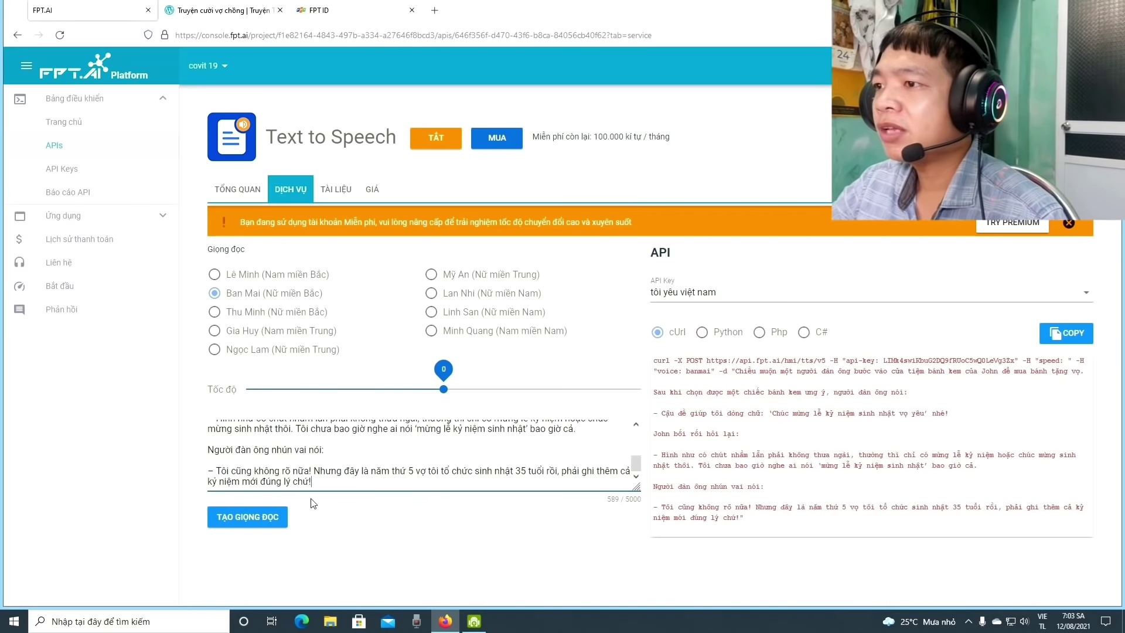
scroll(397, 471, up, 5)
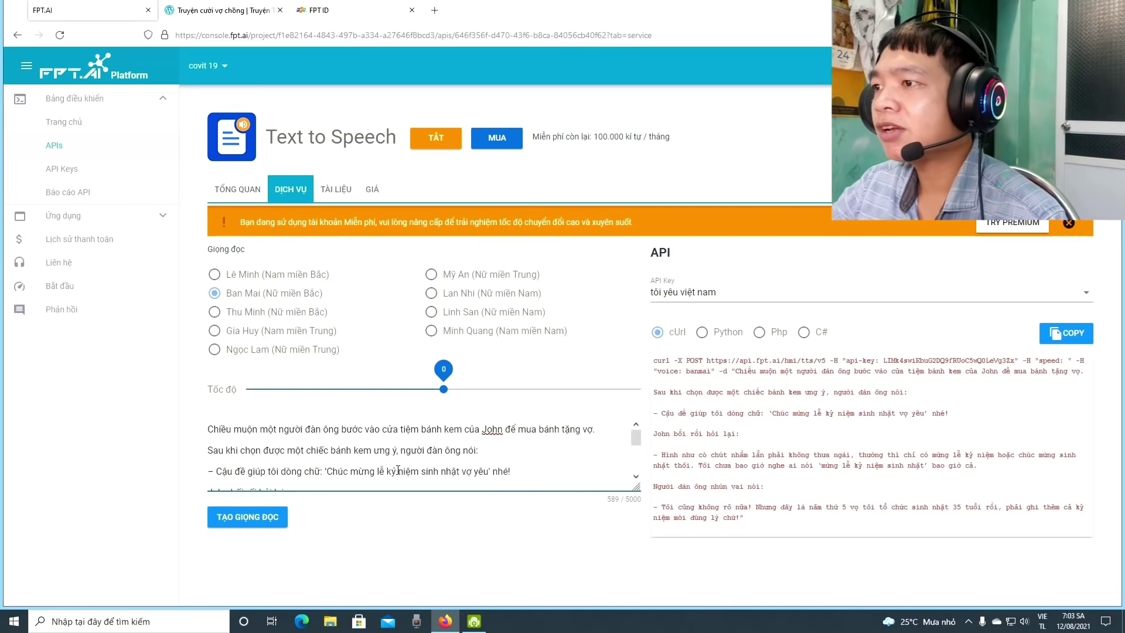
scroll(395, 469, down, 5)
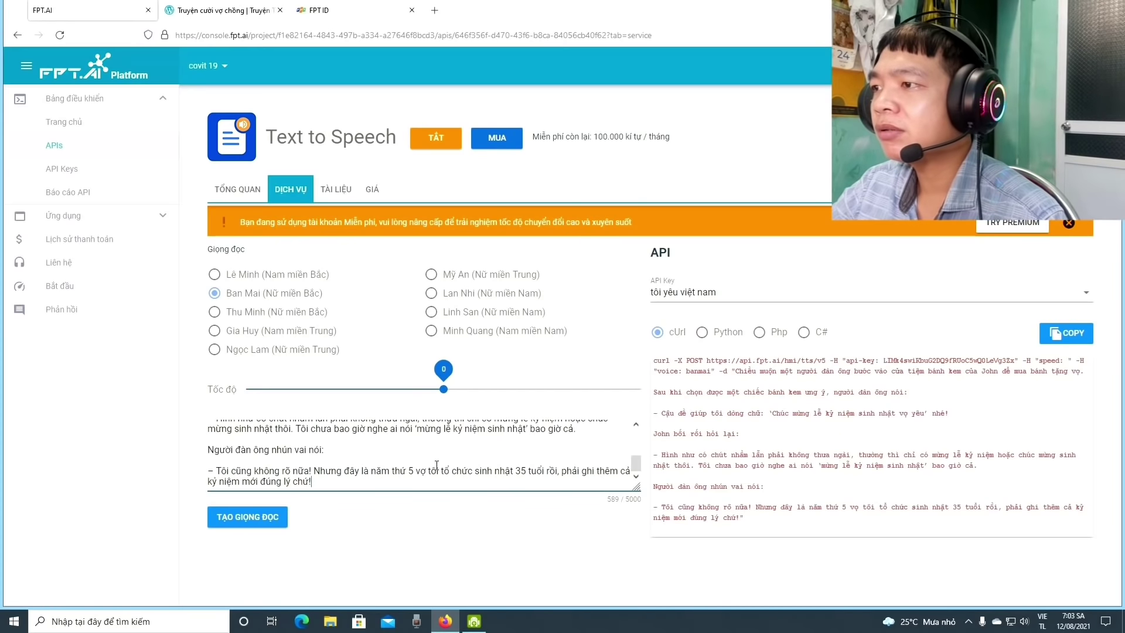
Generate the Ban Mai voice reading of the pasted joke and play the 33-second audio
click(283, 517)
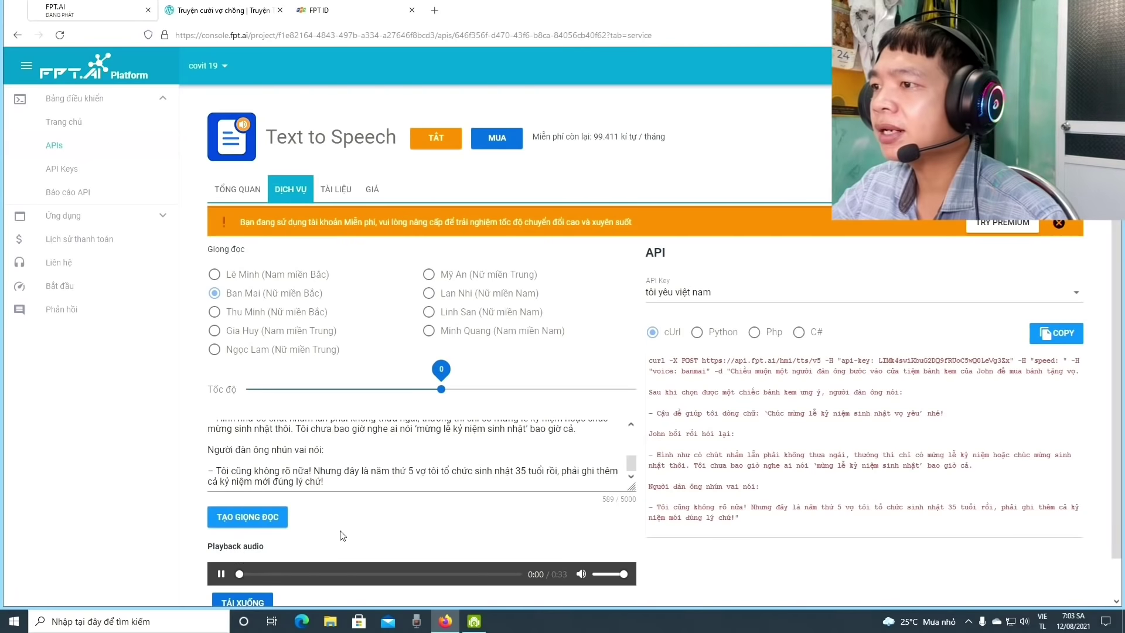
scroll(417, 503, down, 1)
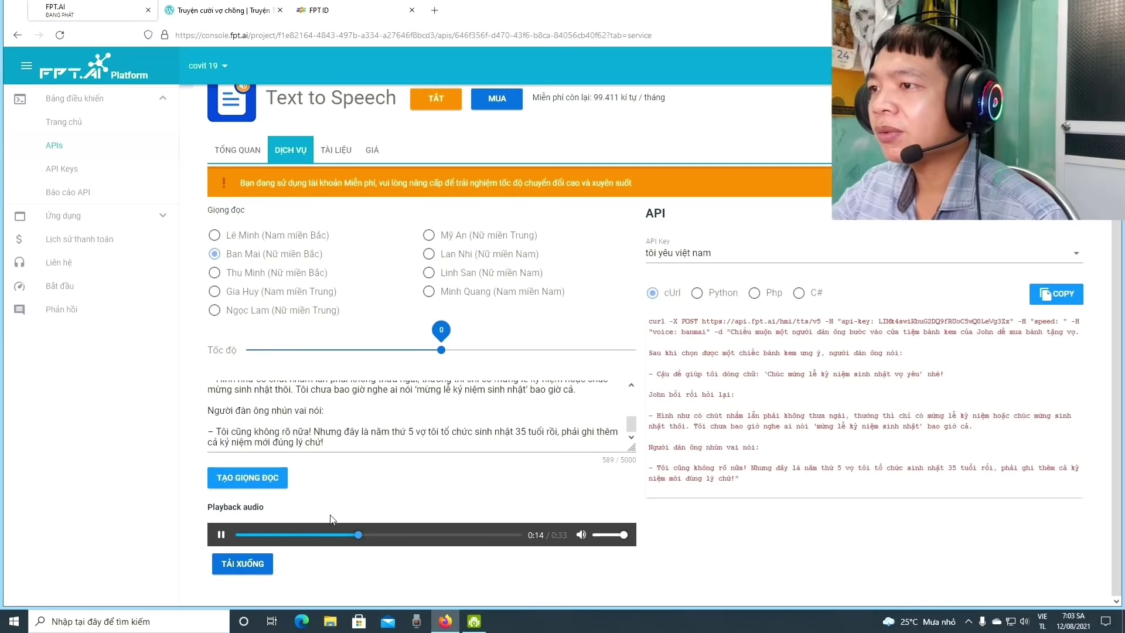
scroll(391, 472, up, 1)
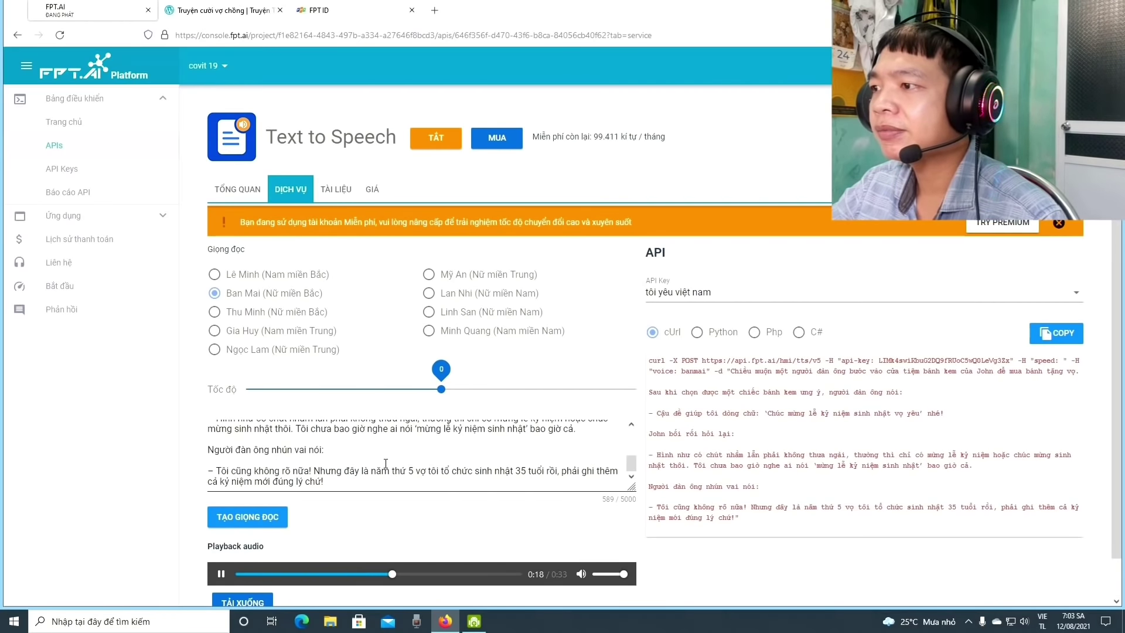
scroll(387, 468, down, 1)
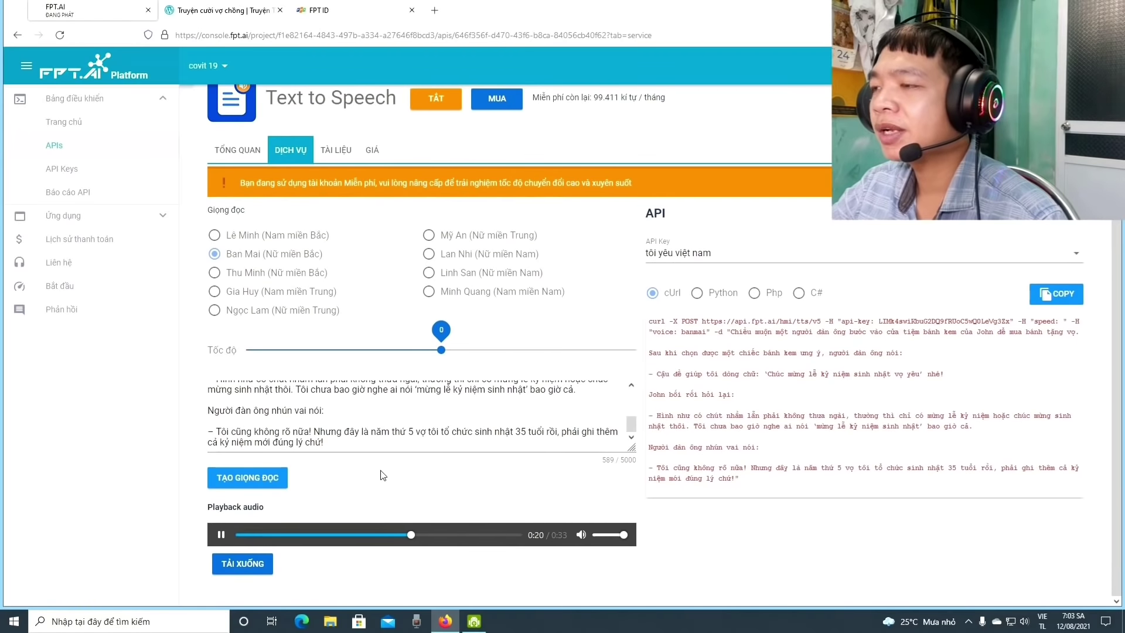